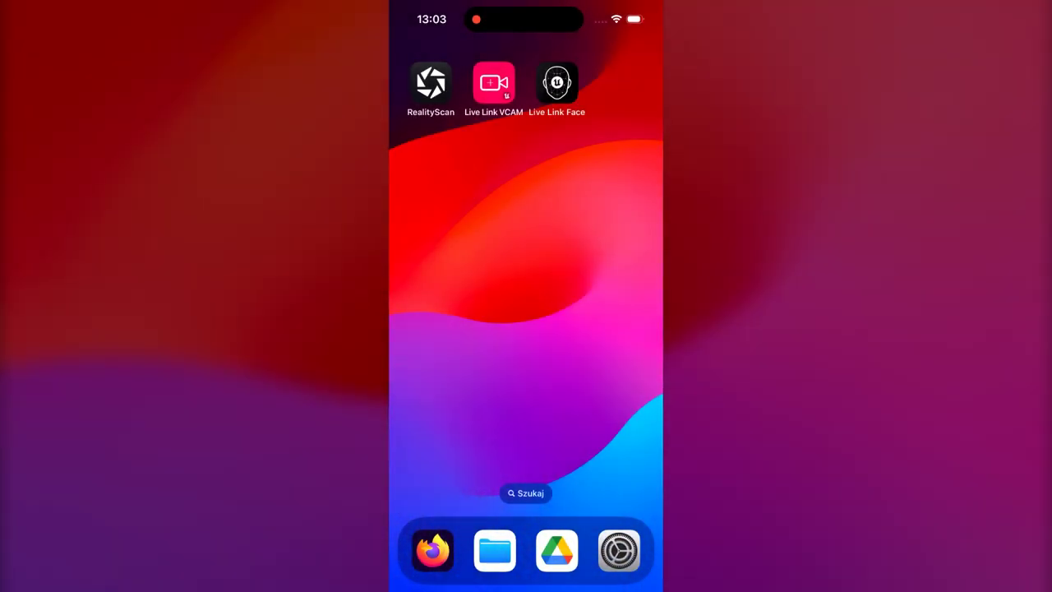
# - Launch Live Link Face and confirm MetaHuman Animator as the capture mode
pyautogui.click(556, 82)
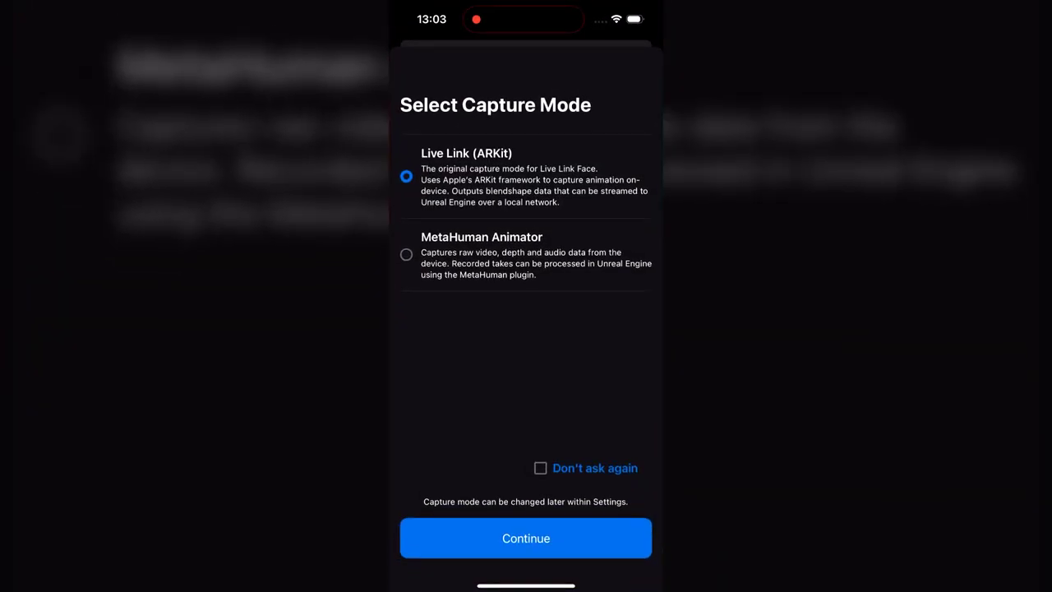
pyautogui.click(406, 254)
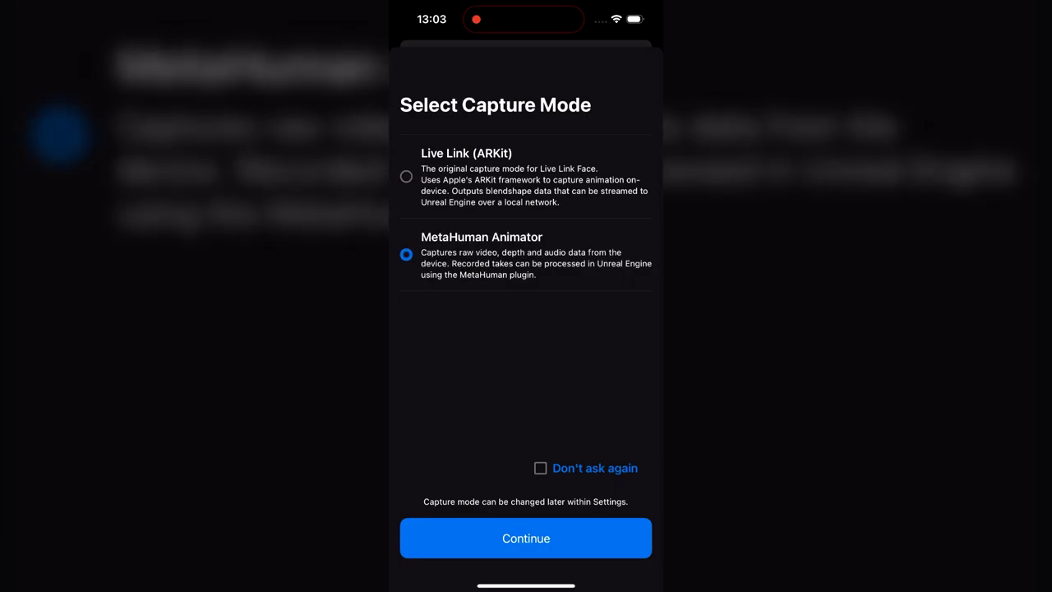
pyautogui.click(526, 537)
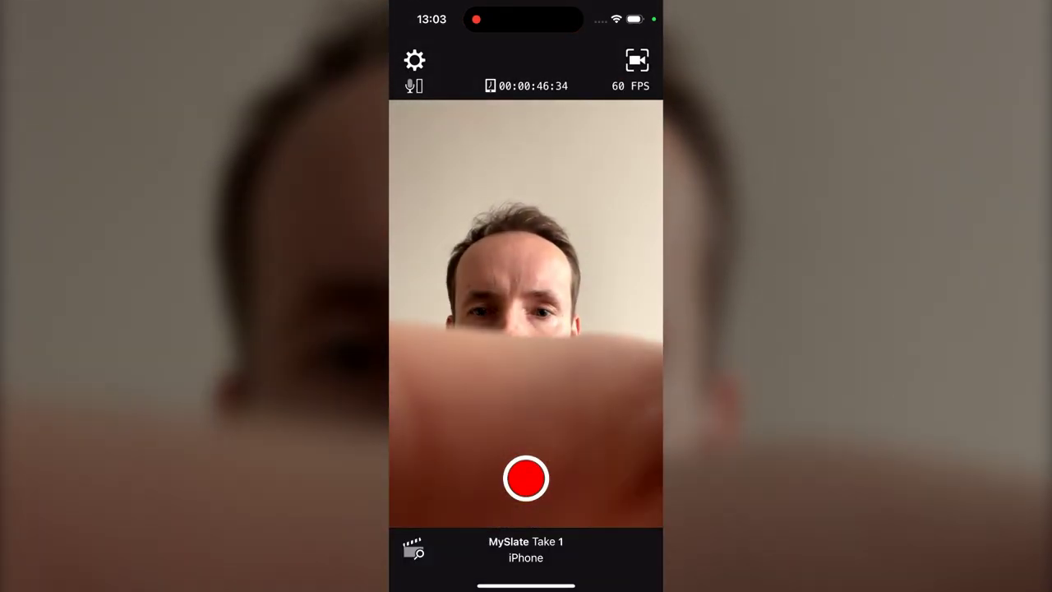
pyautogui.click(414, 60)
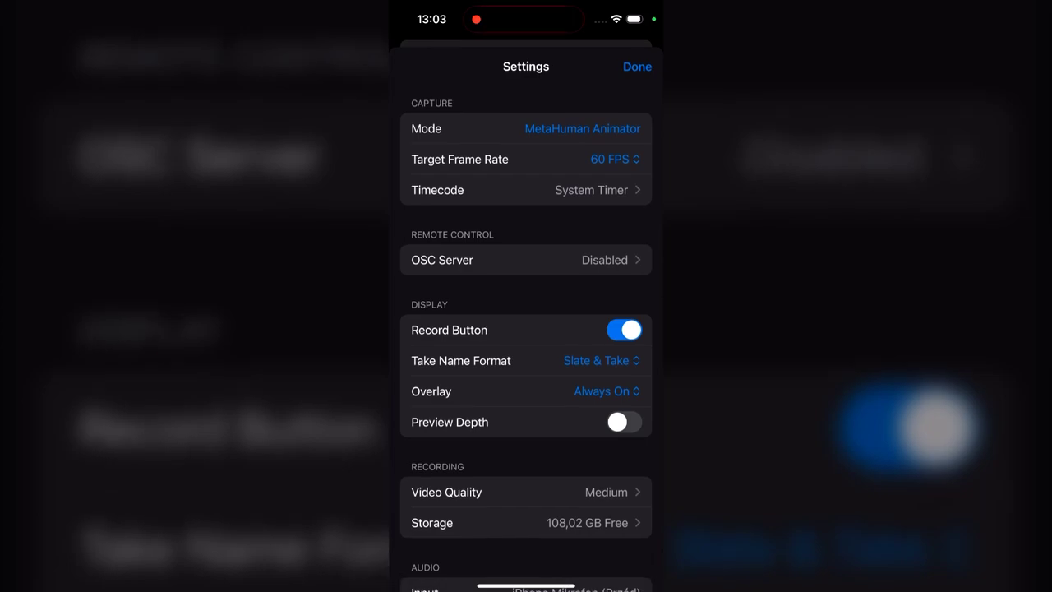
pyautogui.click(623, 422)
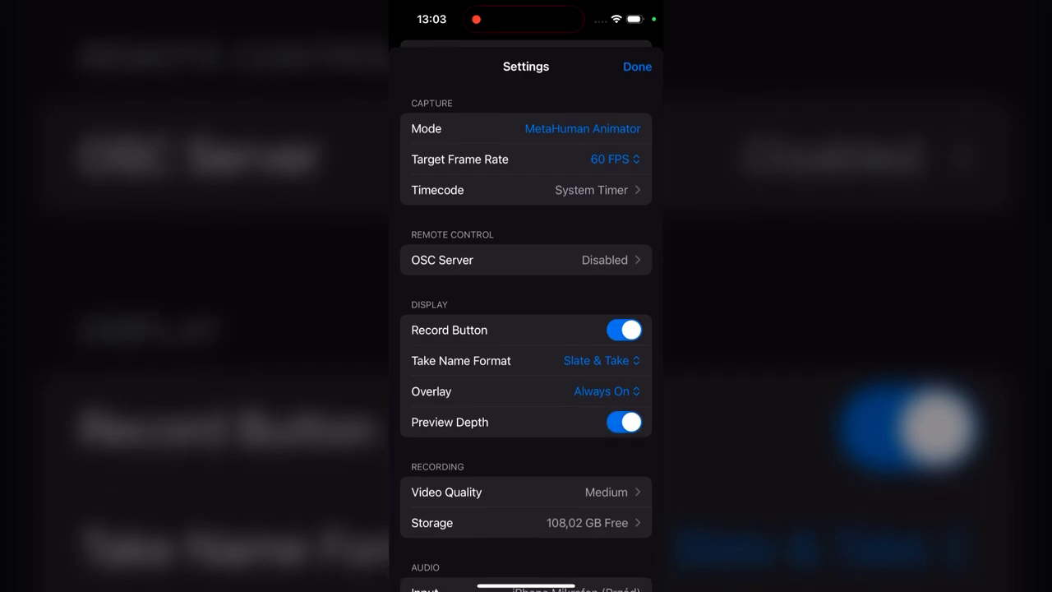
pyautogui.click(636, 67)
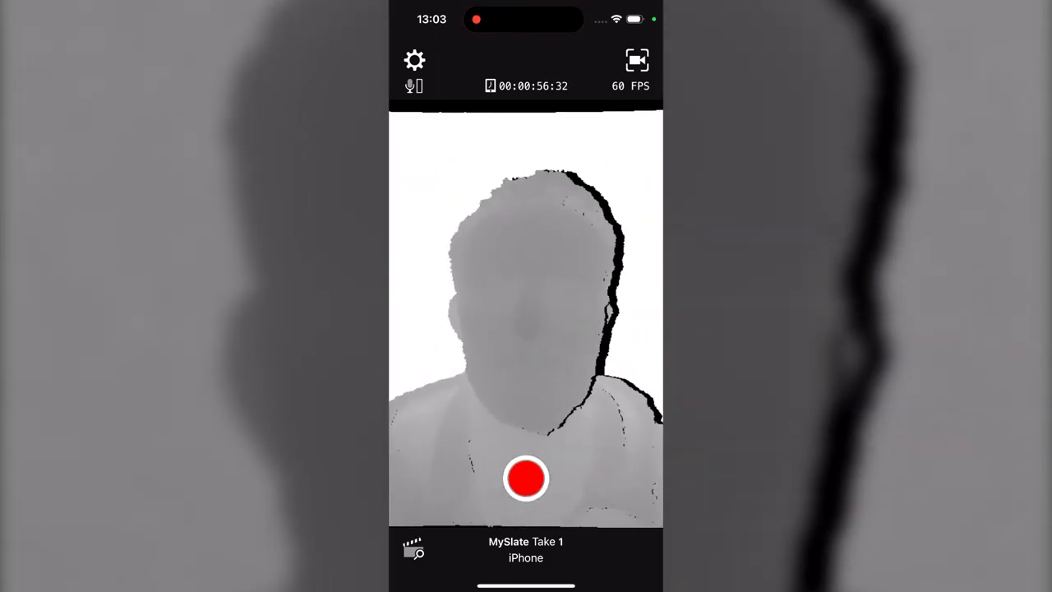
pyautogui.click(414, 60)
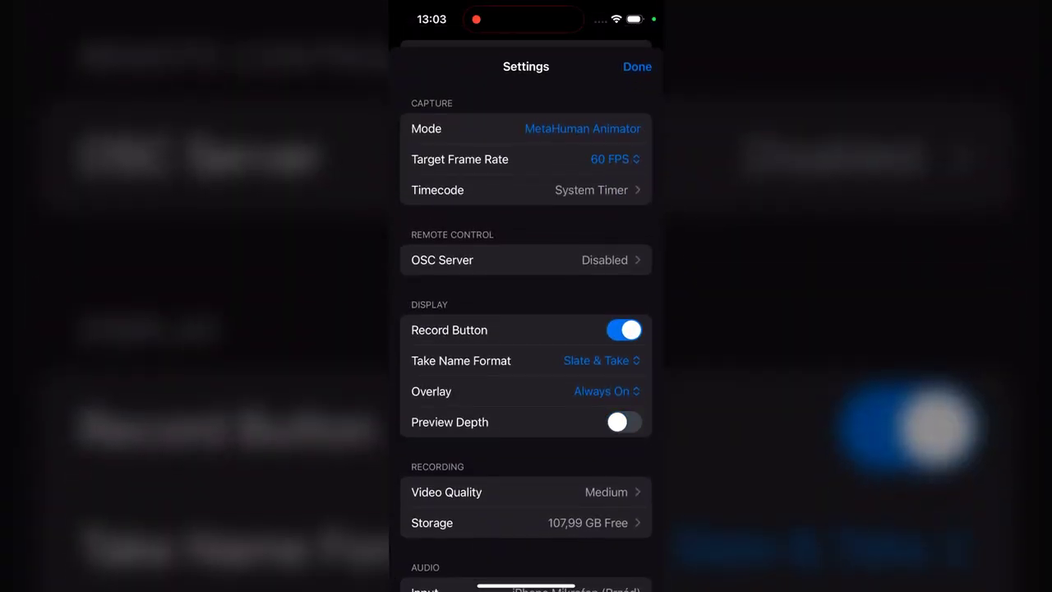
pyautogui.click(637, 67)
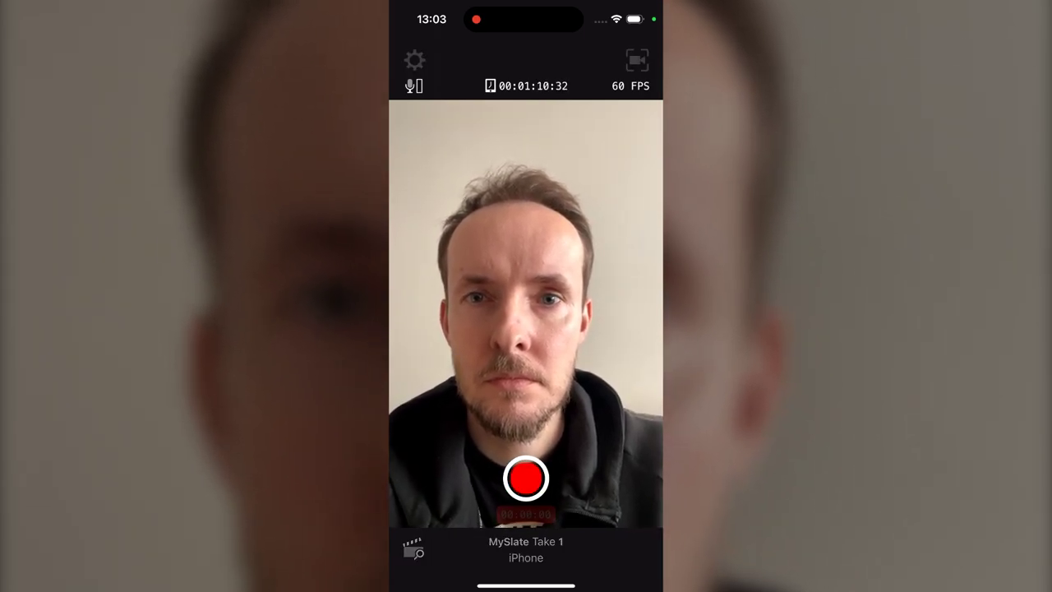
# - Record and stop two face performance takes, Take 1 and Take 2
pyautogui.click(525, 478)
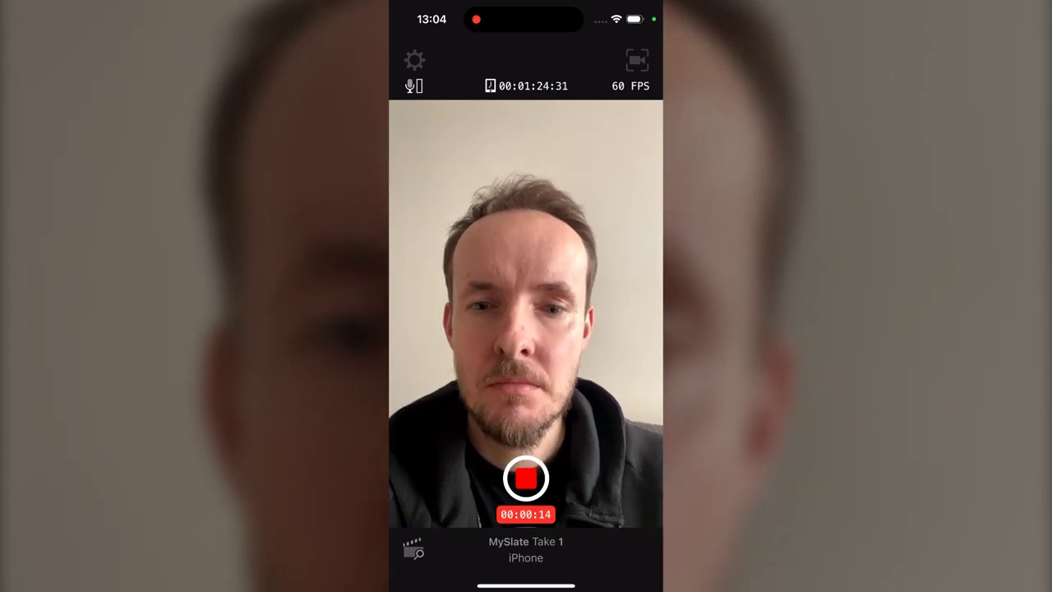
pyautogui.click(526, 478)
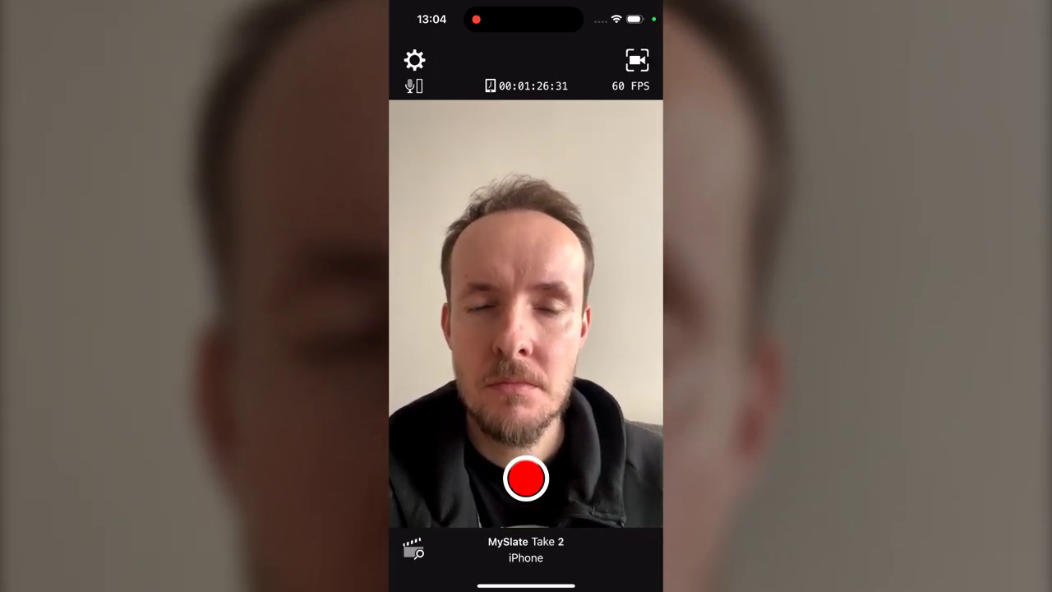
pyautogui.click(526, 478)
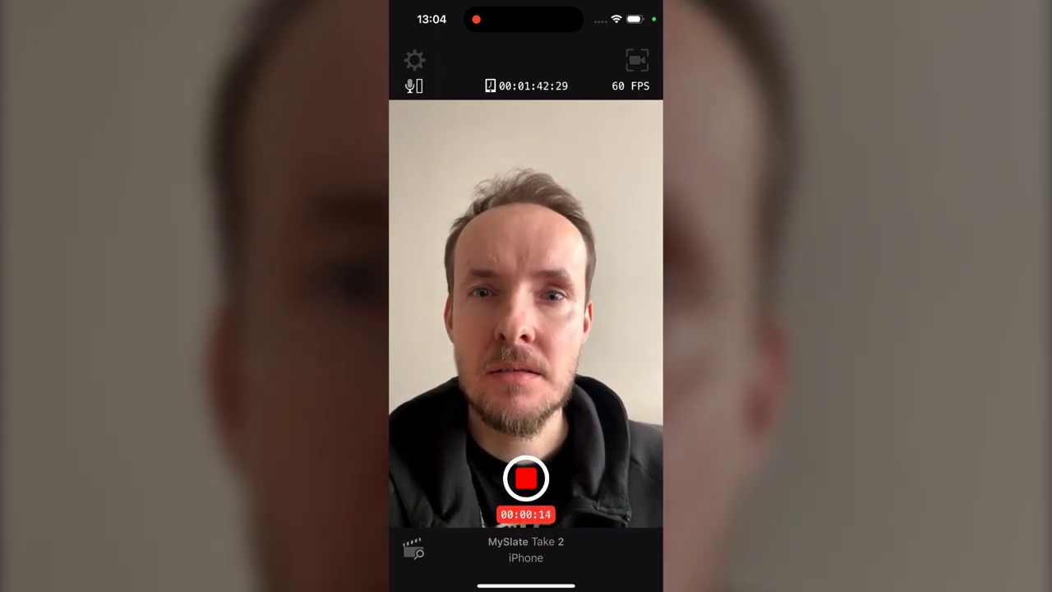
pyautogui.click(526, 478)
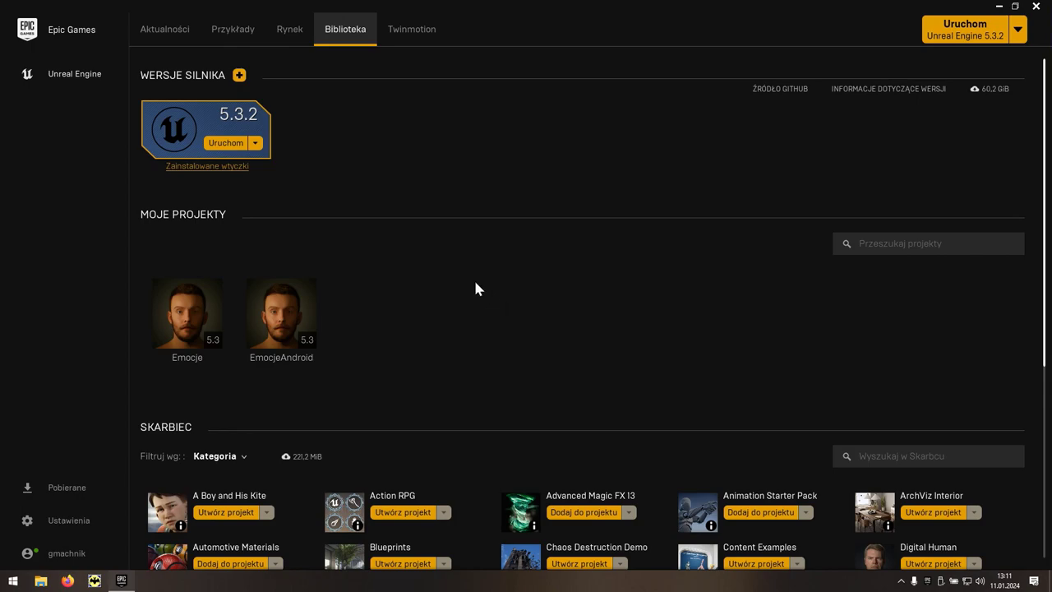
# - Search the Marketplace for 'metahuman' and install the MetaHuman Plugin into engine version 5.3
pyautogui.click(282, 43)
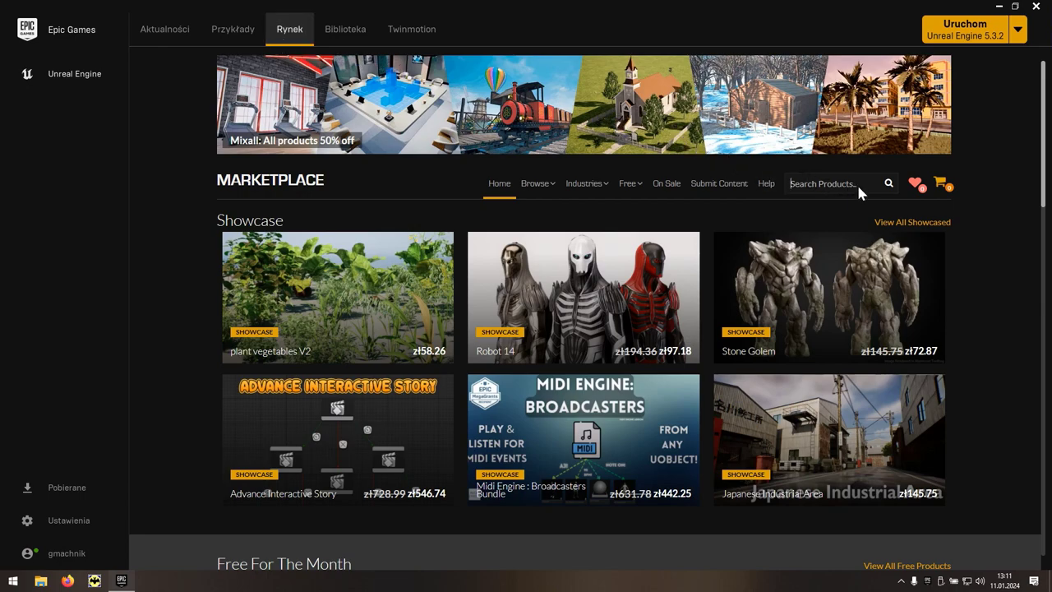
pyautogui.write('metahuman')
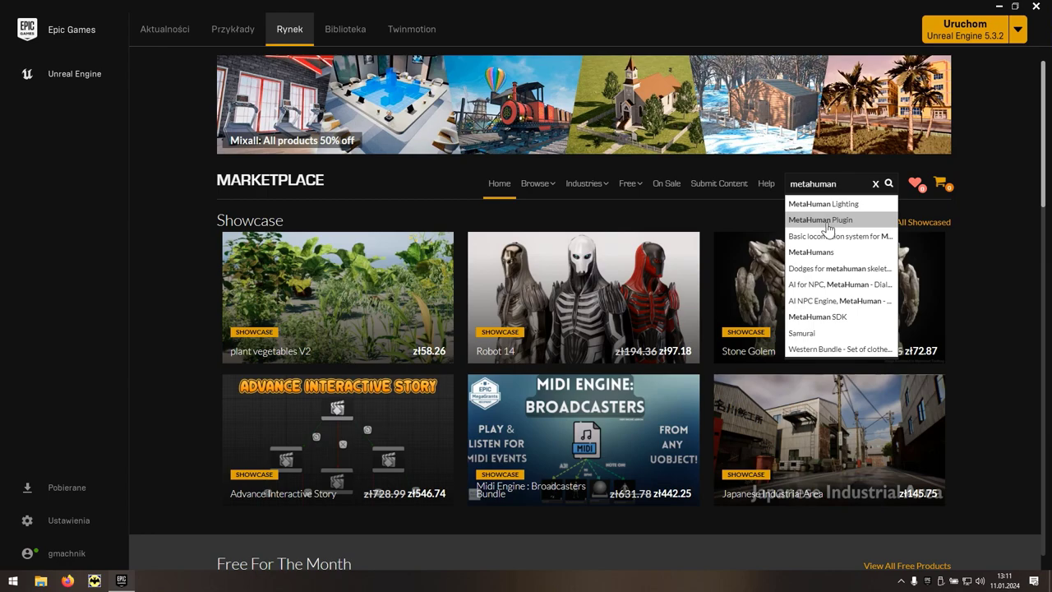
pyautogui.click(828, 228)
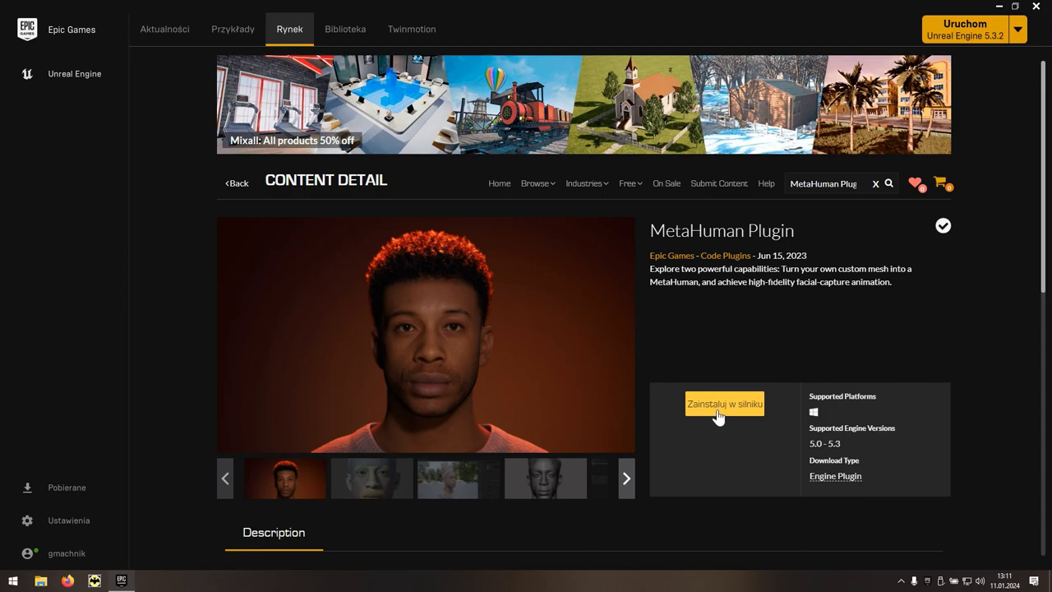
pyautogui.click(744, 416)
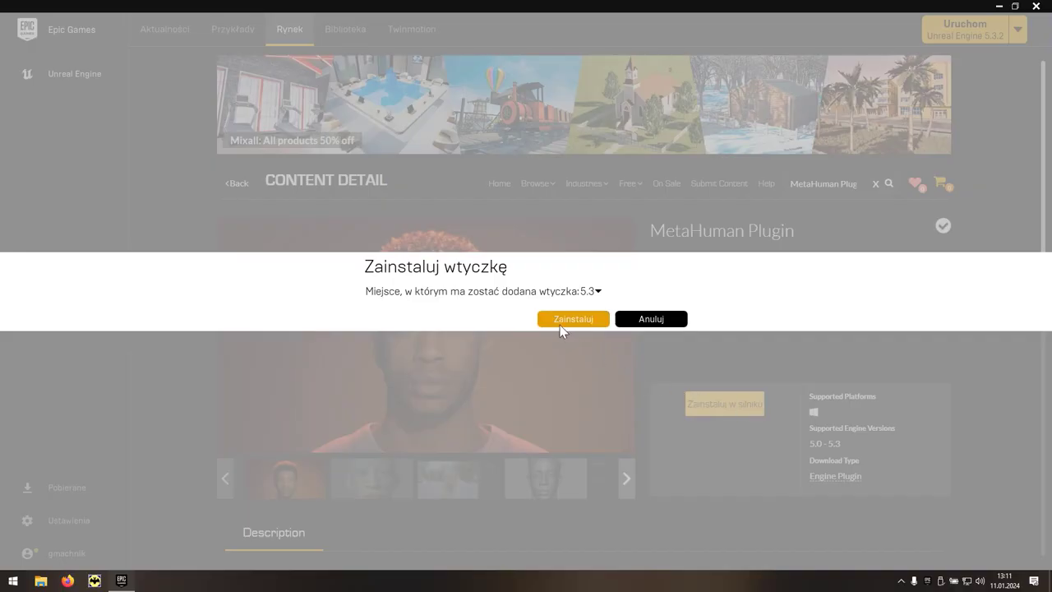
pyautogui.click(600, 326)
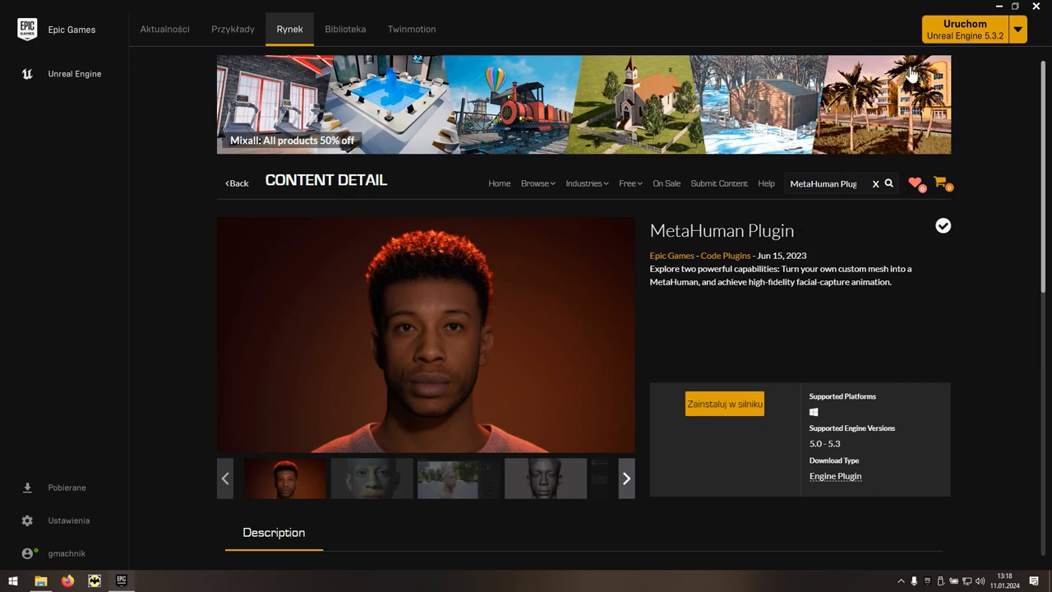
# - Launch Unreal Engine 5.3.2 and create a Games > Blank project named MyProject
pyautogui.click(993, 35)
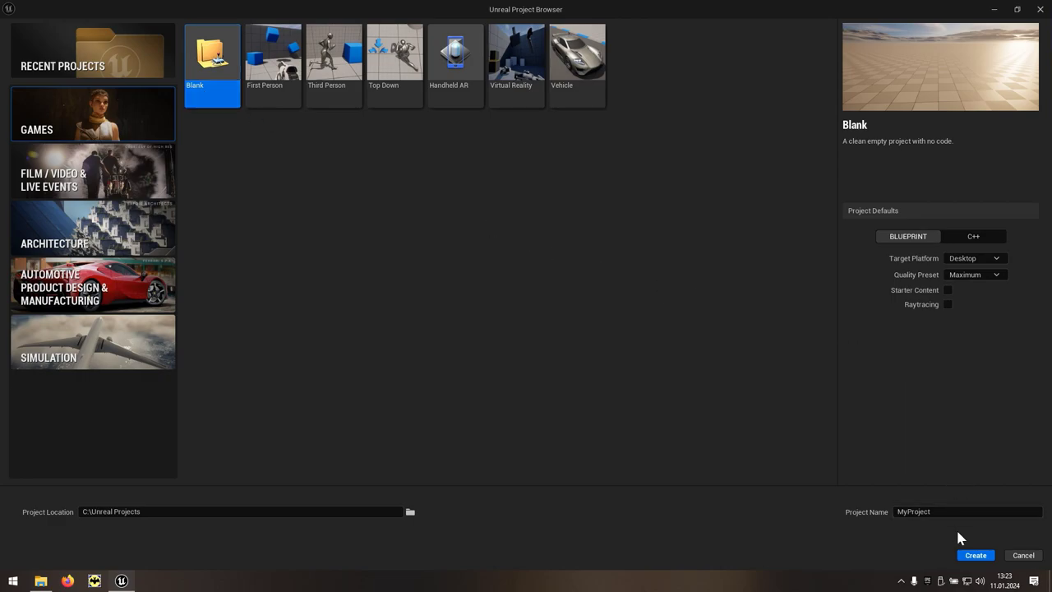
pyautogui.click(975, 555)
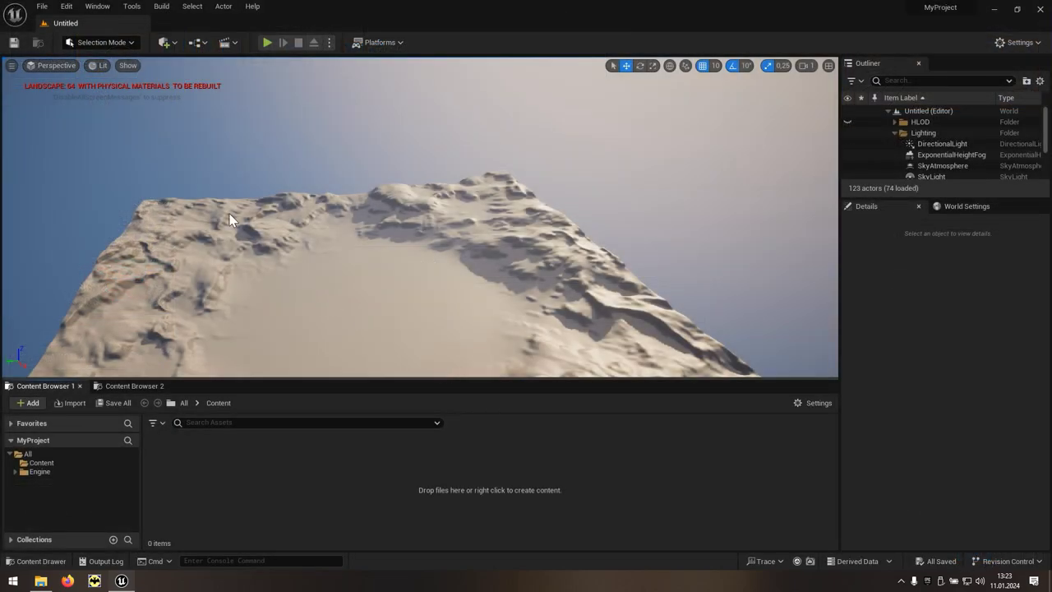
pyautogui.click(74, 12)
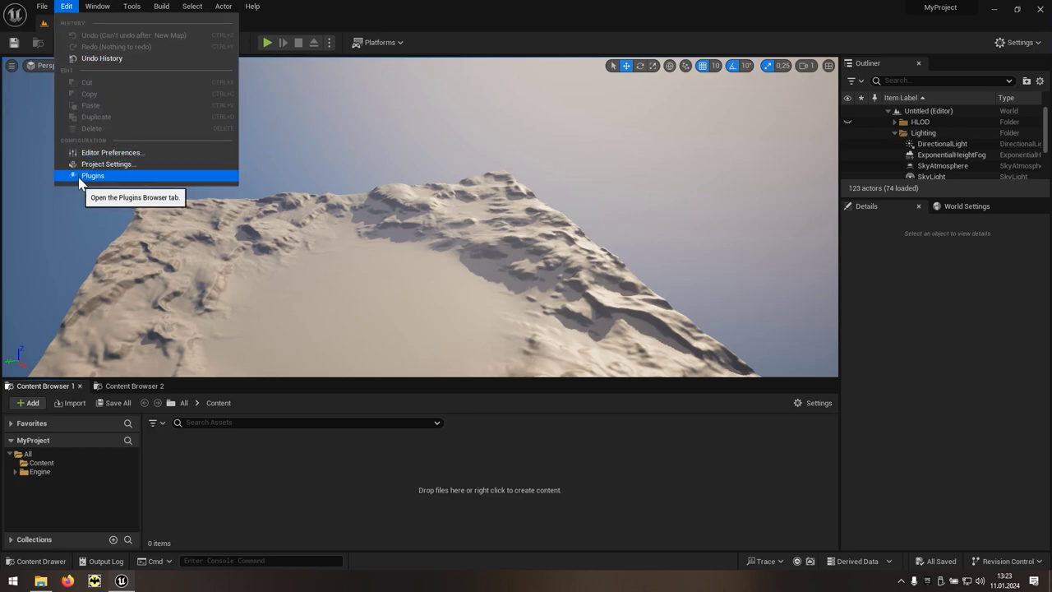
# - Enable the experimental MetaHuman plugin, restart the editor, and add its missing project settings
pyautogui.click(116, 176)
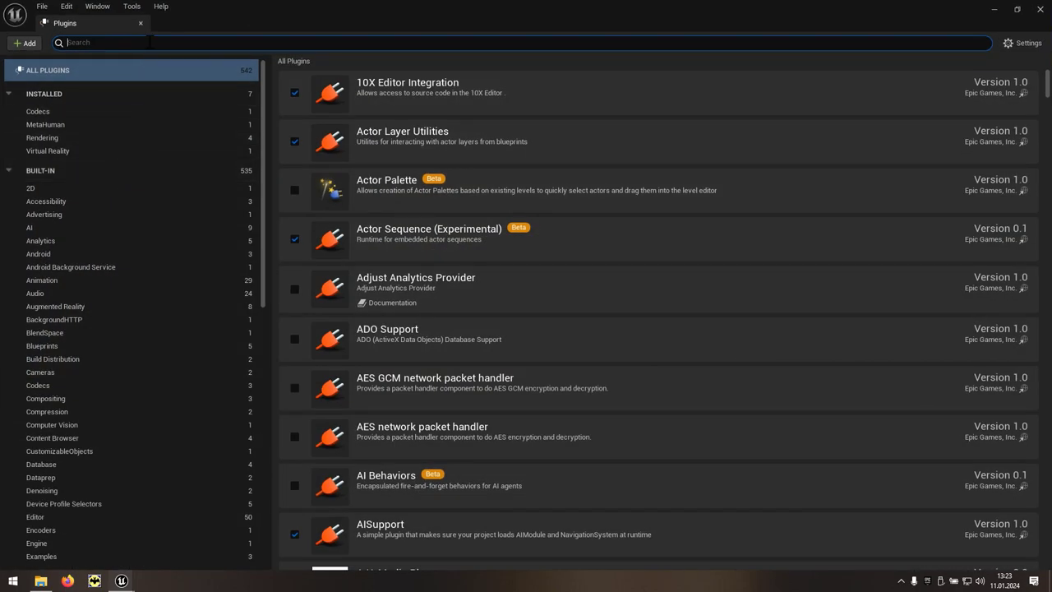
pyautogui.write('metah')
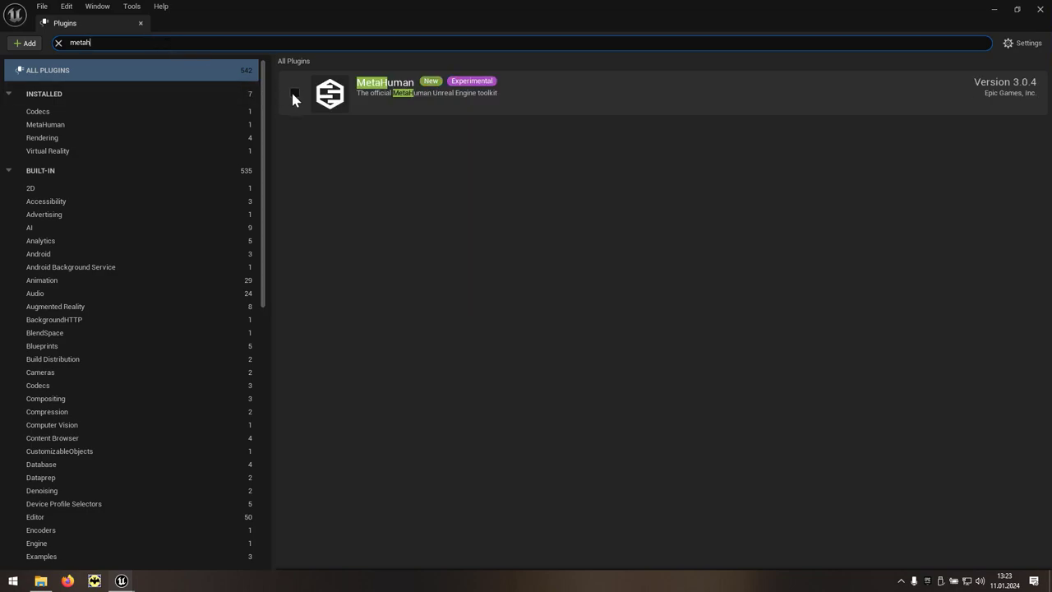
pyautogui.click(294, 96)
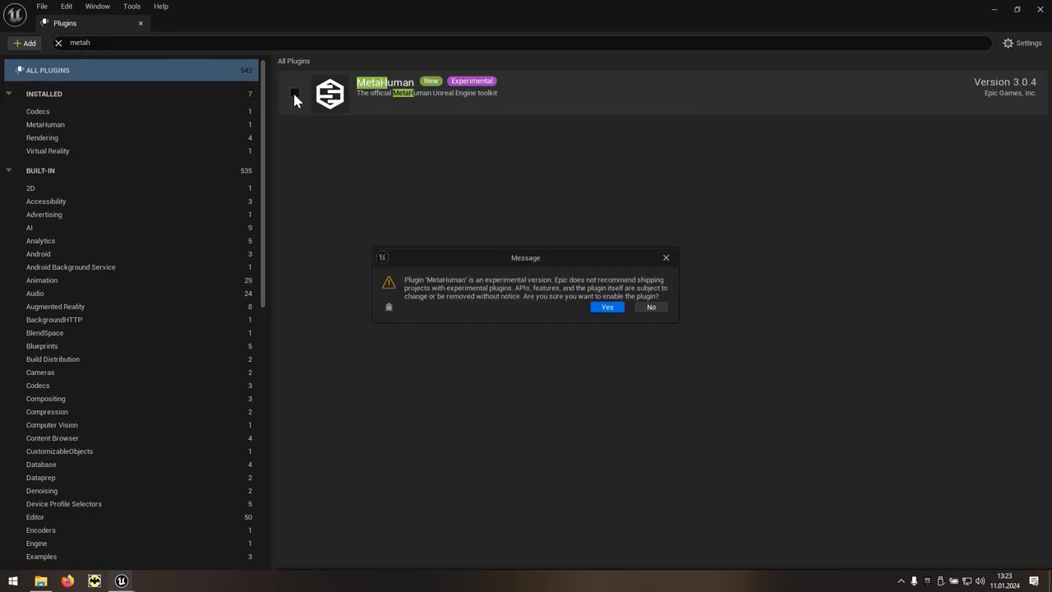
pyautogui.click(608, 307)
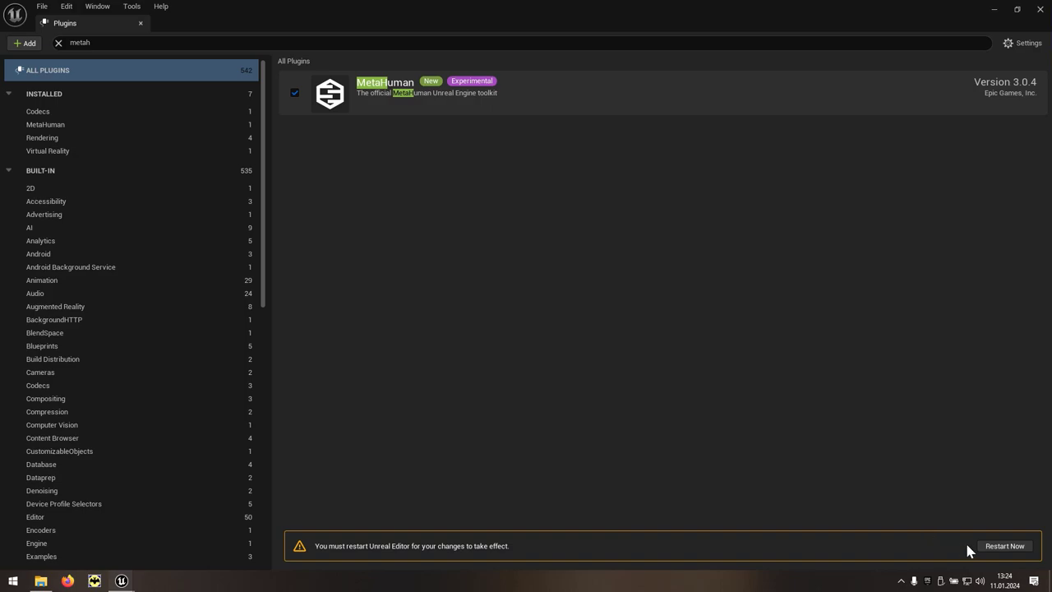
pyautogui.click(1004, 545)
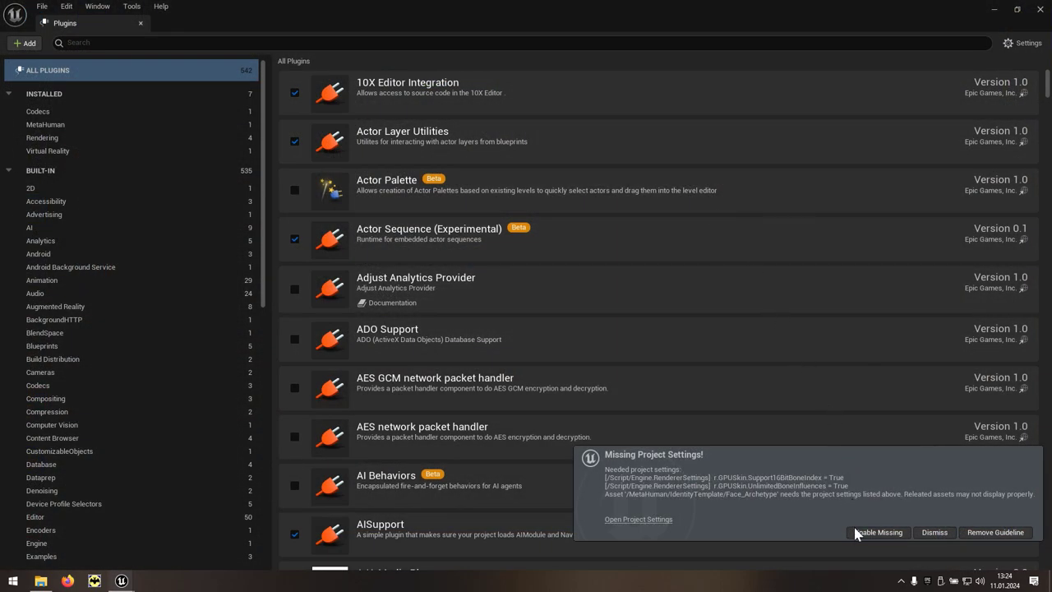
pyautogui.click(894, 538)
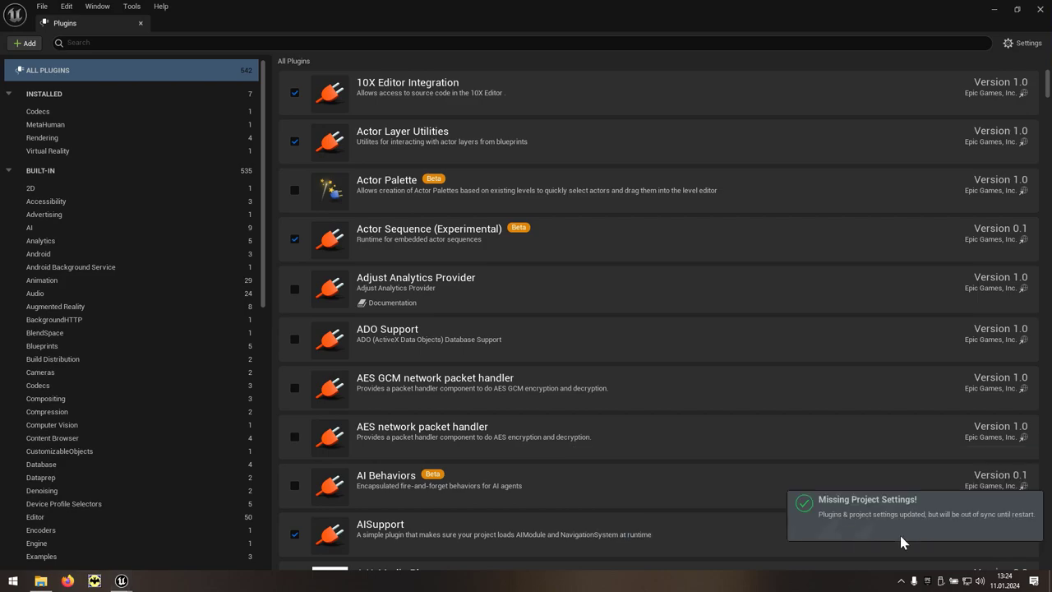
pyautogui.click(1037, 10)
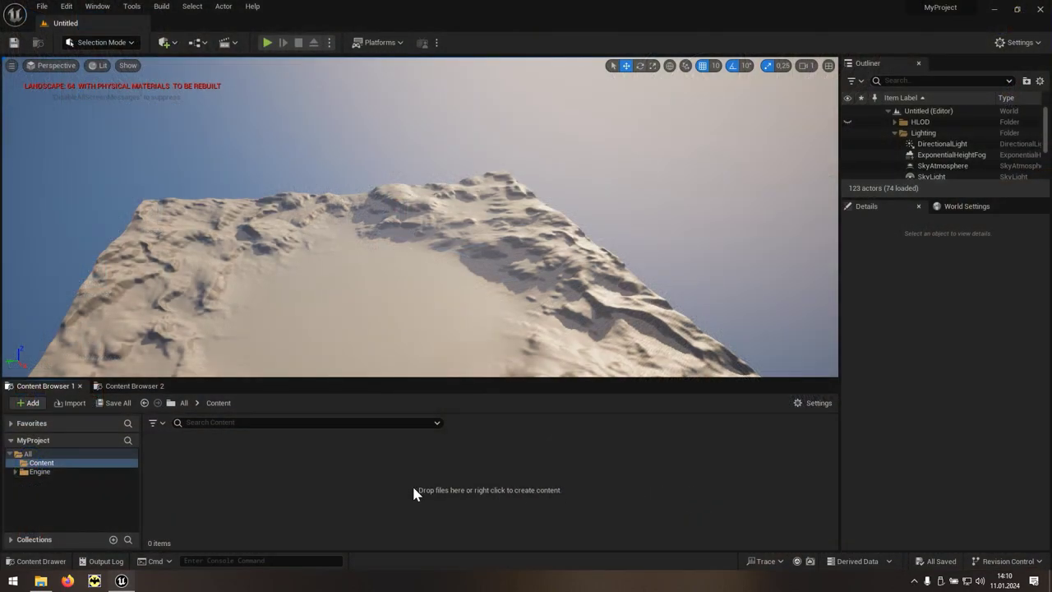
# - Create a Capture Source asset named 'MetaHuman' in Content and open it
pyautogui.rightClick(372, 481)
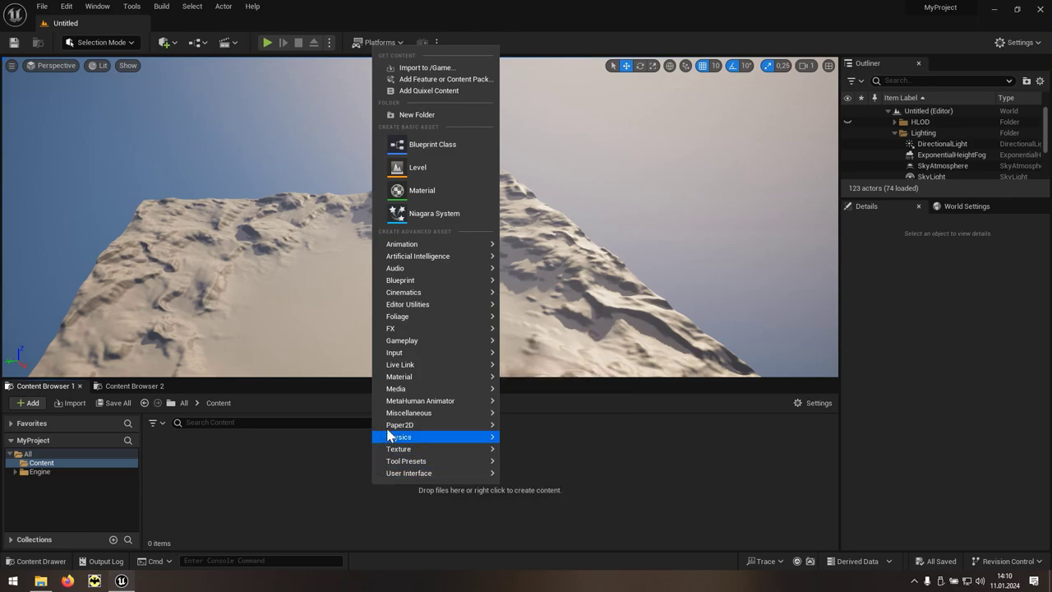
pyautogui.moveTo(395, 404)
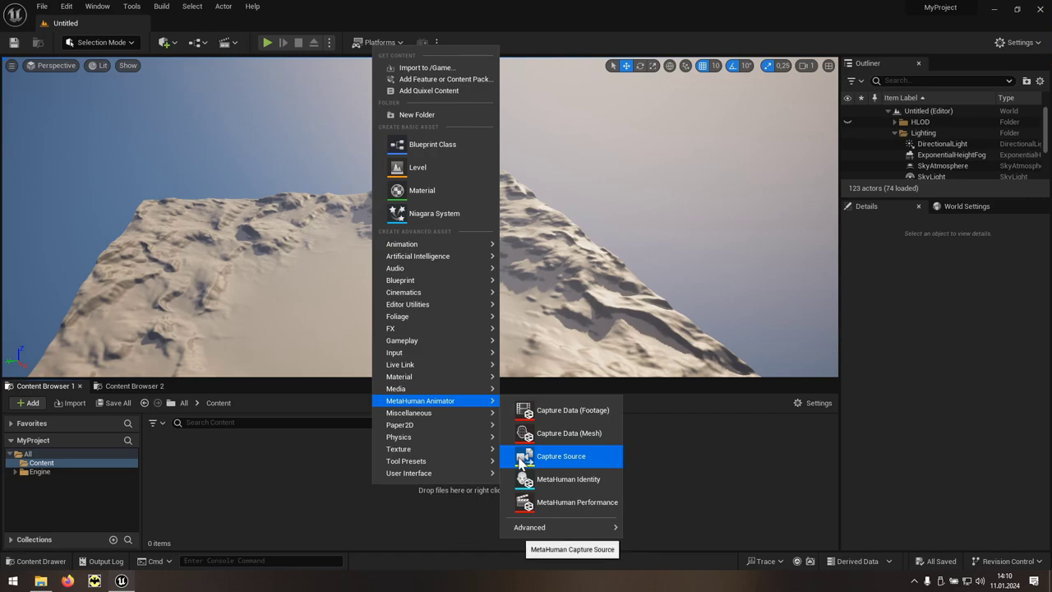
pyautogui.click(588, 466)
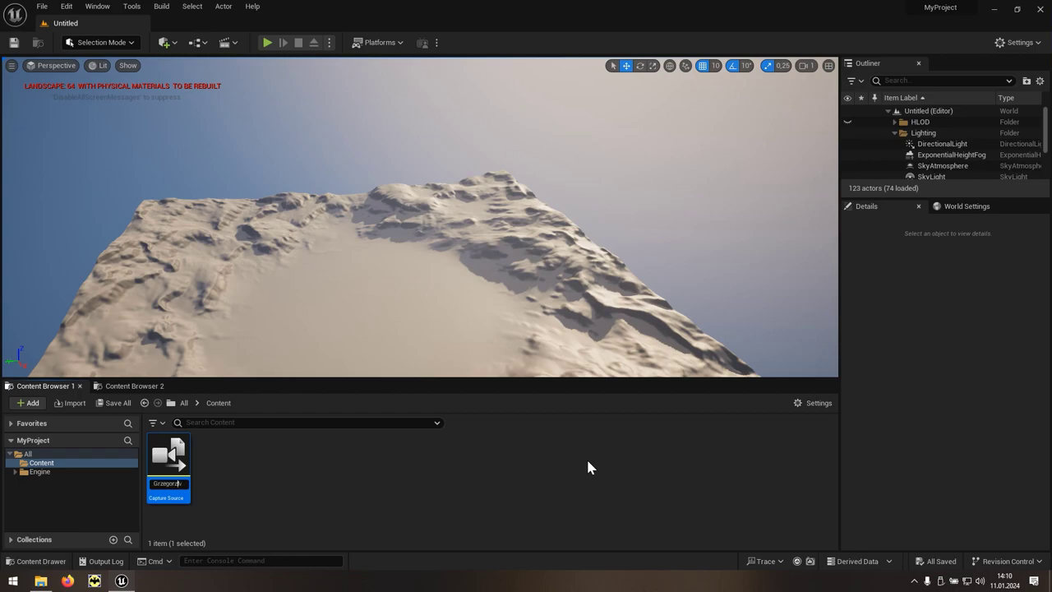
pyautogui.write('MetaHuman')
pyautogui.press('Return')
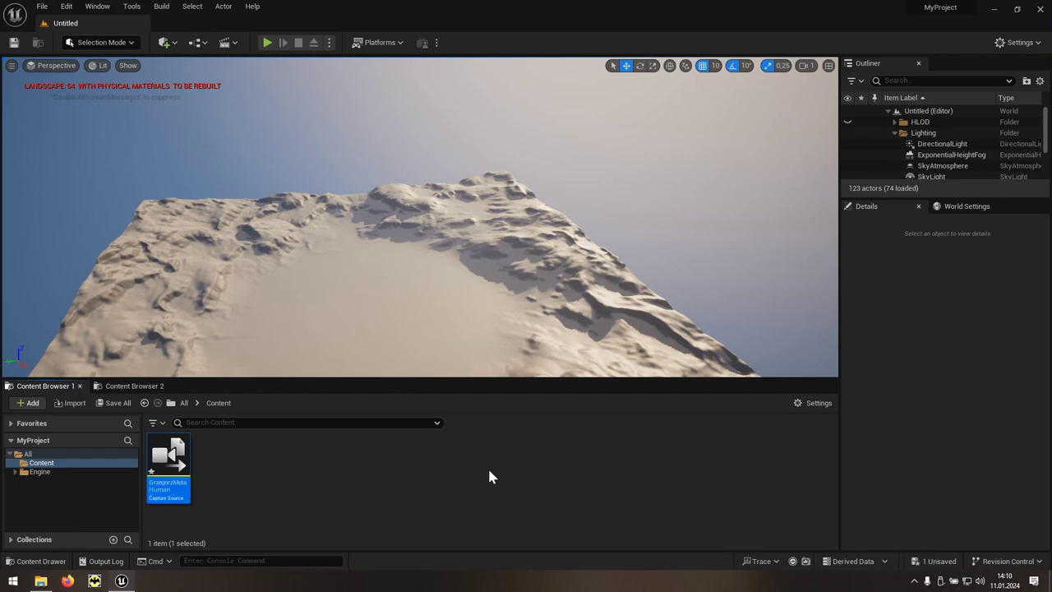
pyautogui.doubleClick(189, 491)
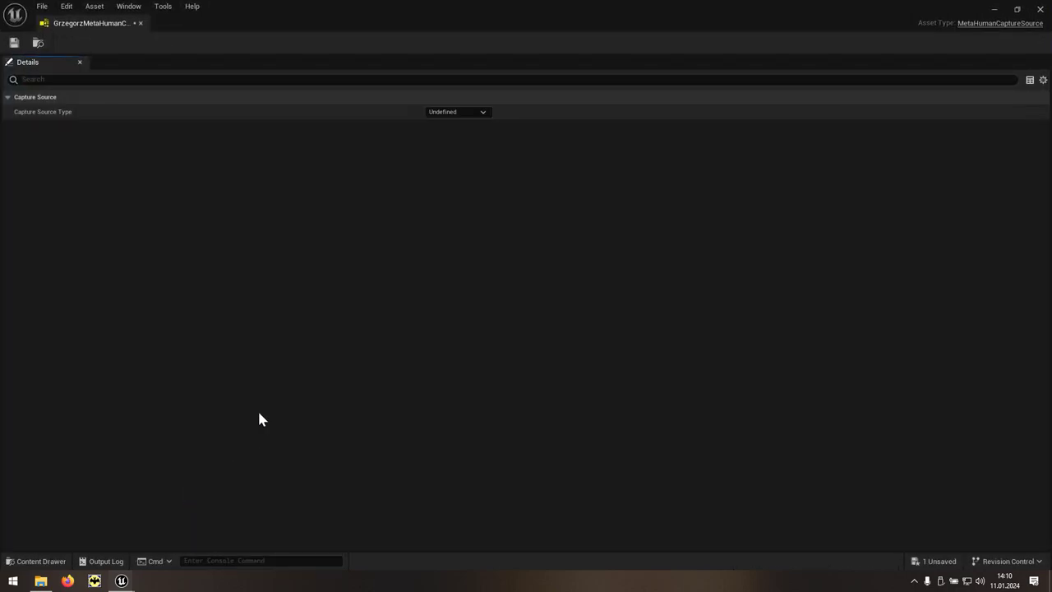
# - Set Capture Source Type to LiveLinkFace Connection with device address 192.168.1.130, then close the editor
pyautogui.click(483, 113)
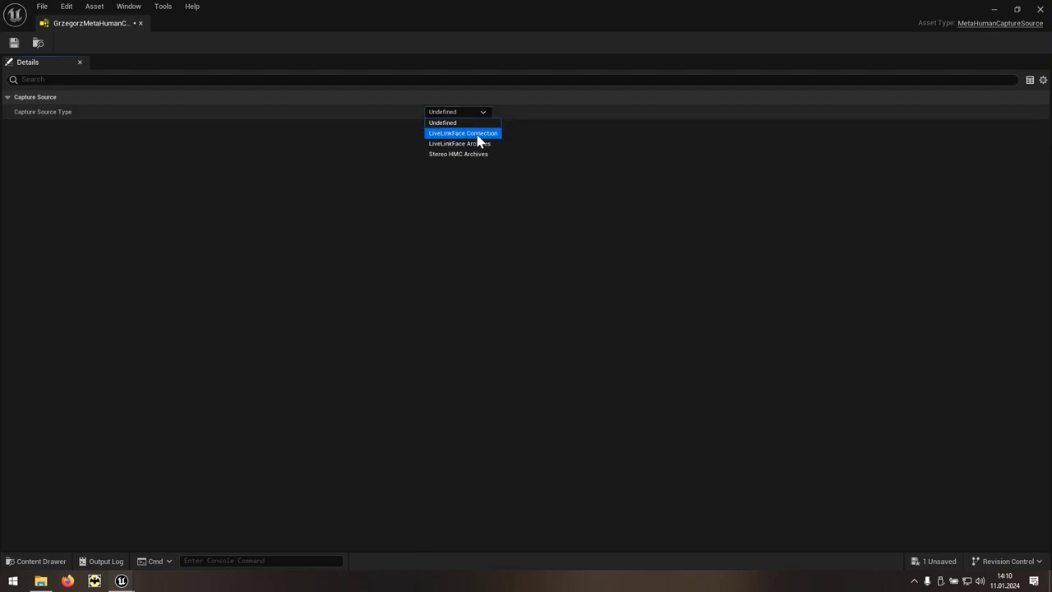
pyautogui.click(493, 135)
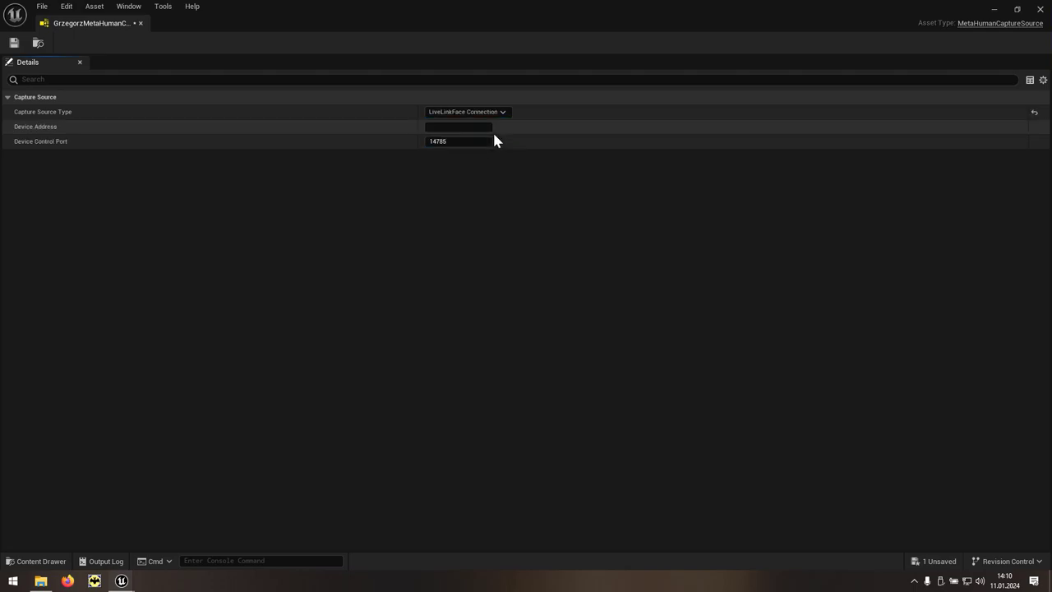
pyautogui.click(480, 128)
pyautogui.write('1')
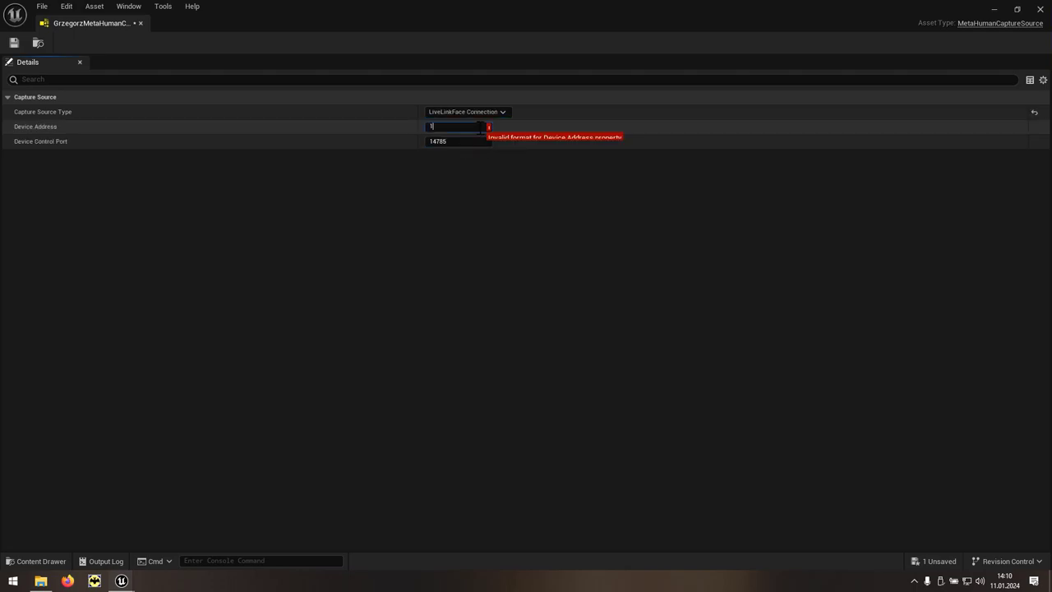
pyautogui.write('92.168')
pyautogui.write('.1.130')
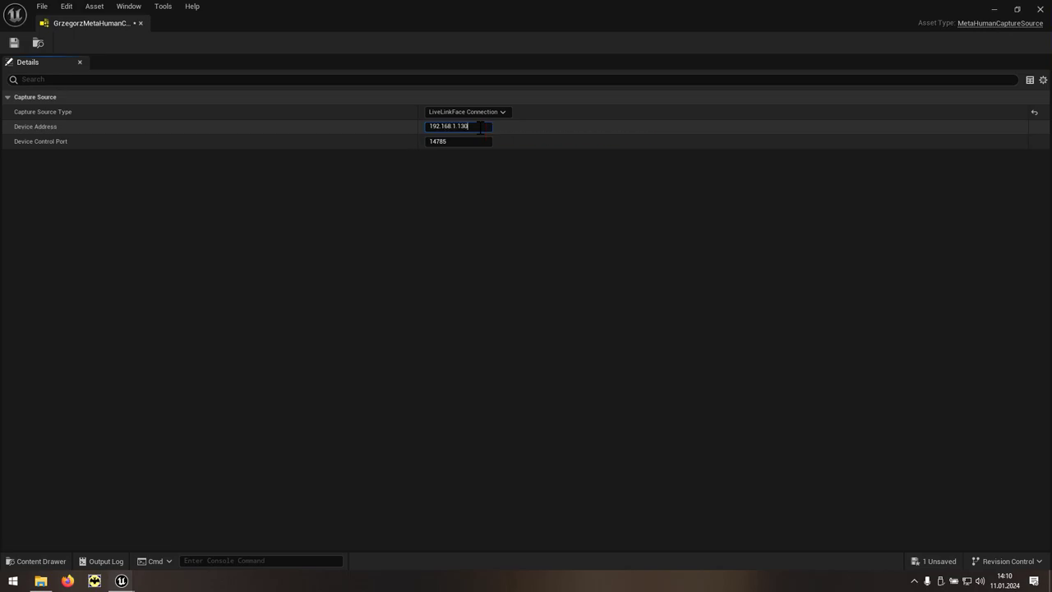
pyautogui.press('Return')
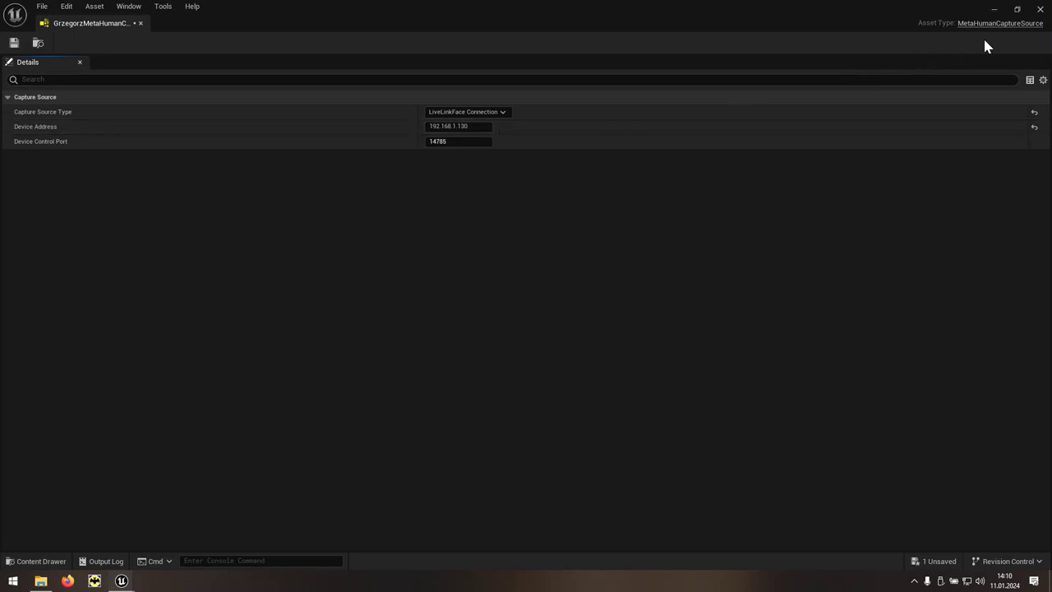
pyautogui.click(1039, 9)
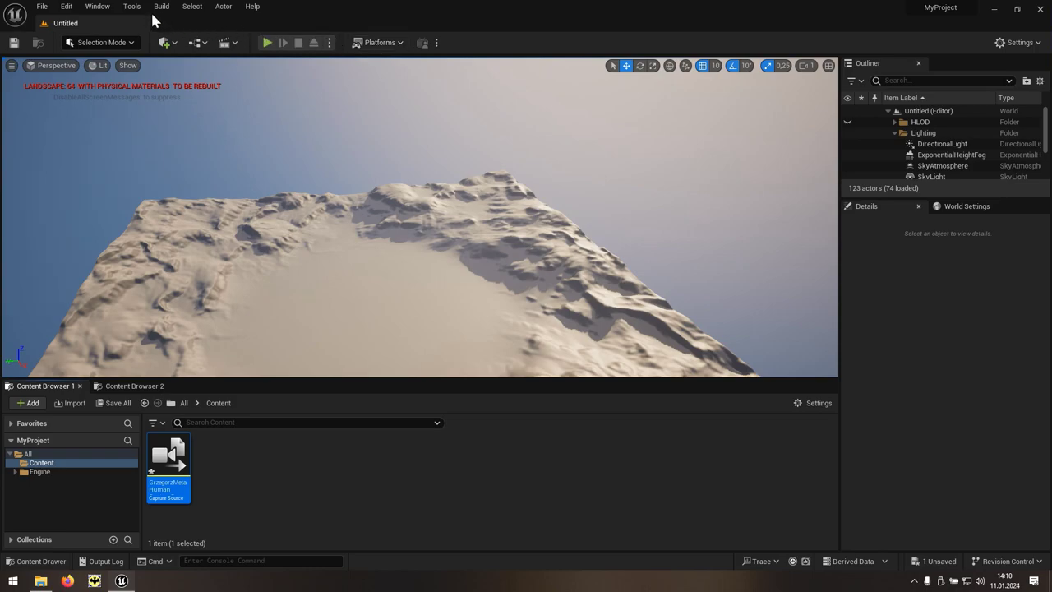
pyautogui.click(128, 8)
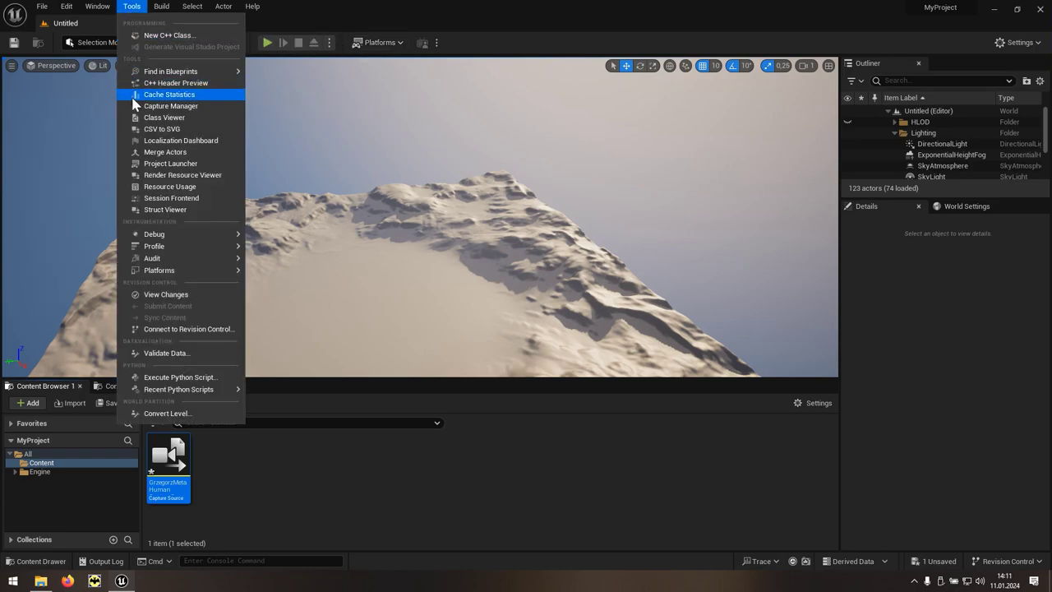
# - In Capture Manager, connect to the phone capture source and select takes MySlate_1 and MySlate_2
pyautogui.click(202, 105)
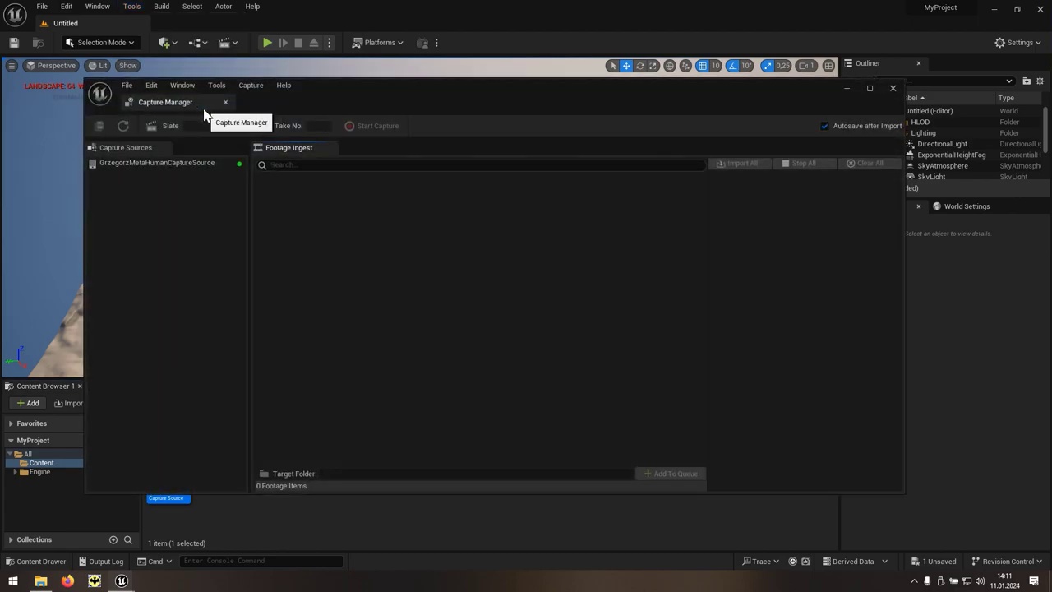
pyautogui.click(226, 166)
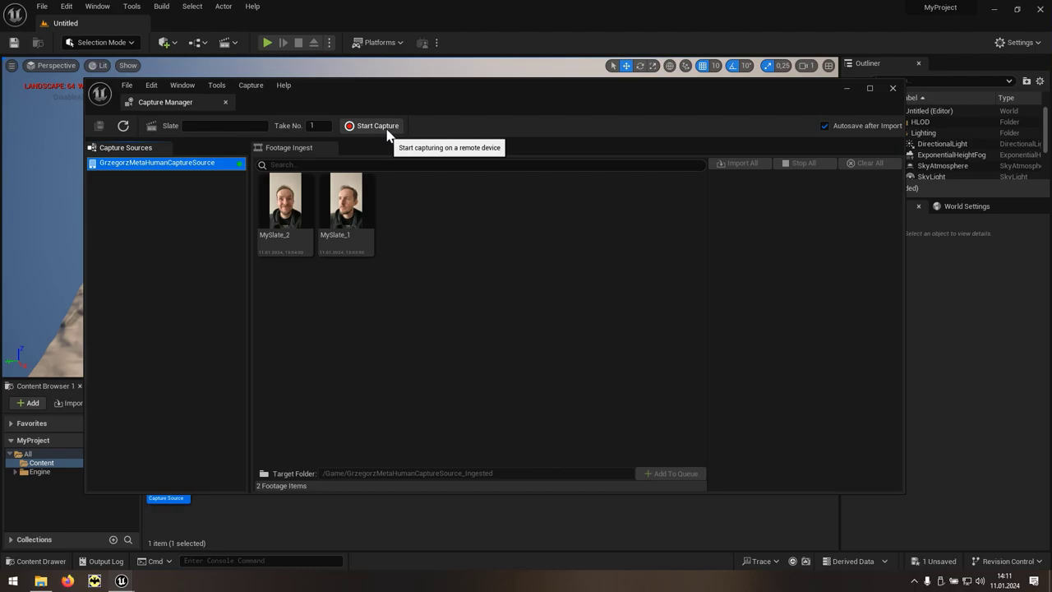
pyautogui.click(365, 224)
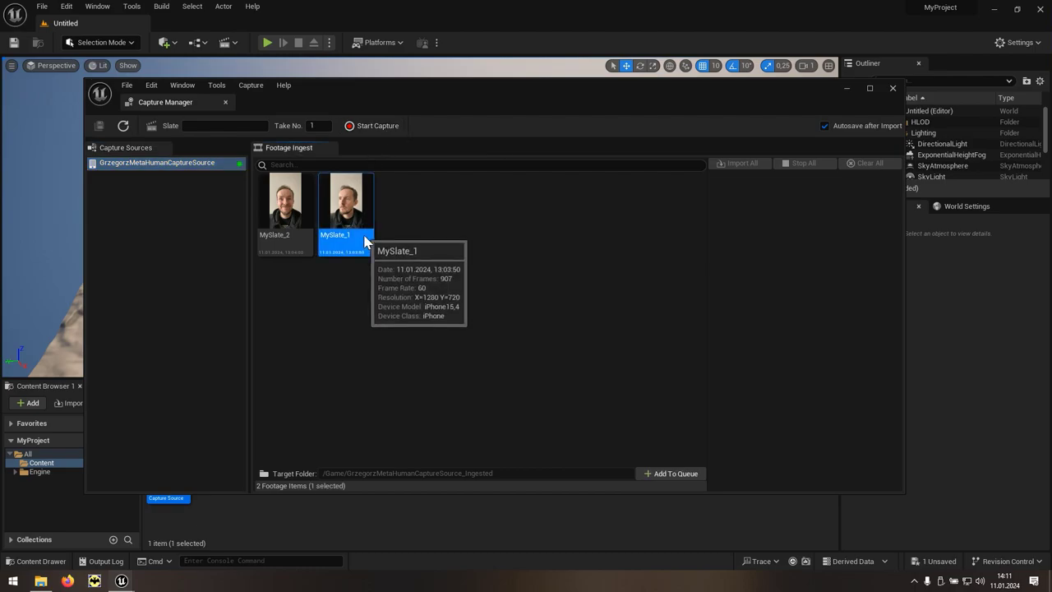
pyautogui.keyDown('ctrl'); pyautogui.click(300, 251); pyautogui.keyUp('ctrl')
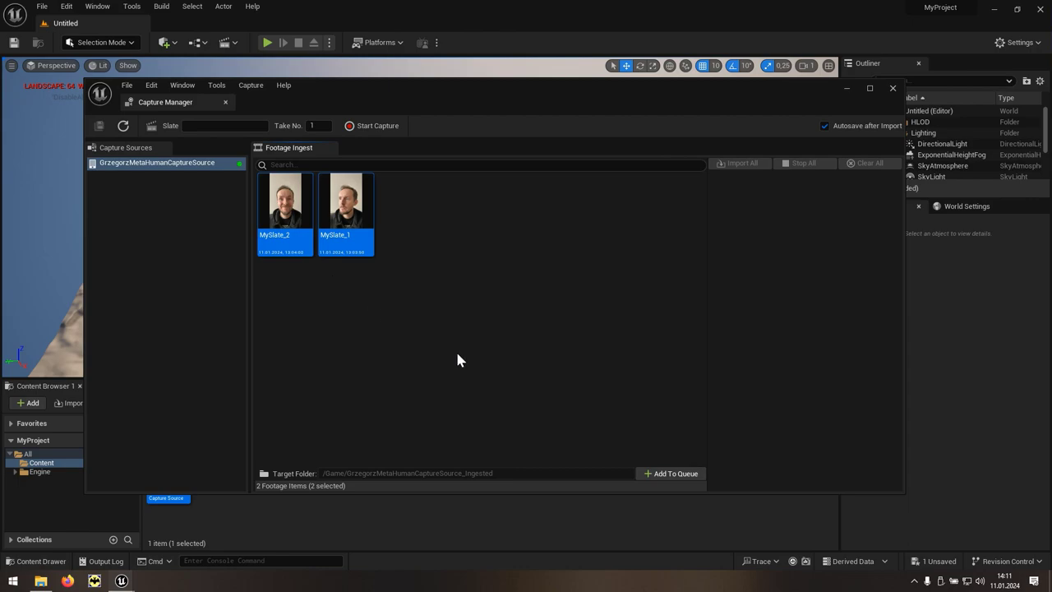
# - Add MySlate_1 and MySlate_2 to the queue, import all, and close Capture Manager after both succeed
pyautogui.click(692, 484)
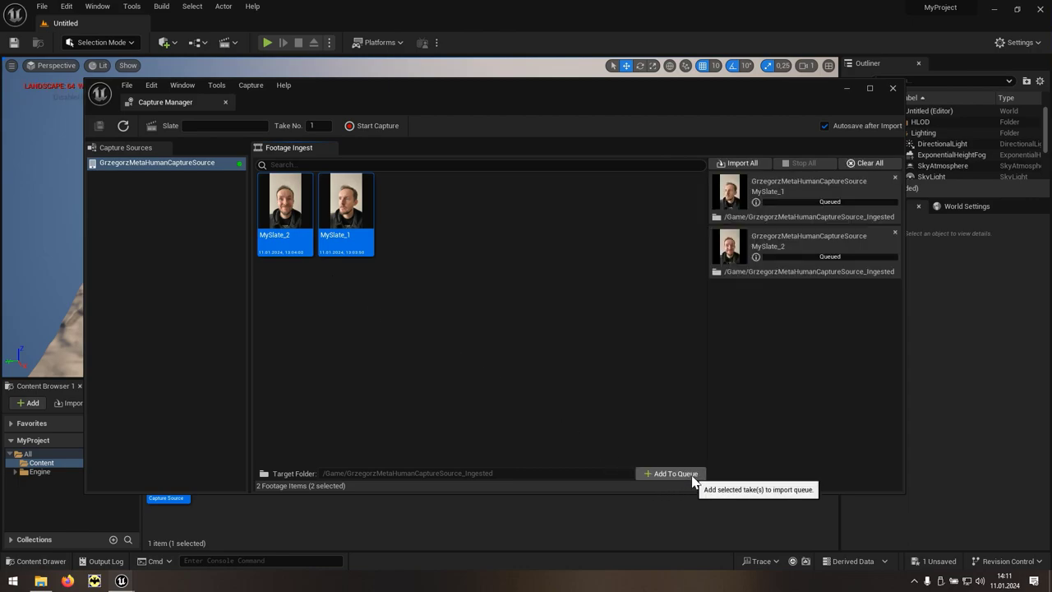
pyautogui.click(739, 163)
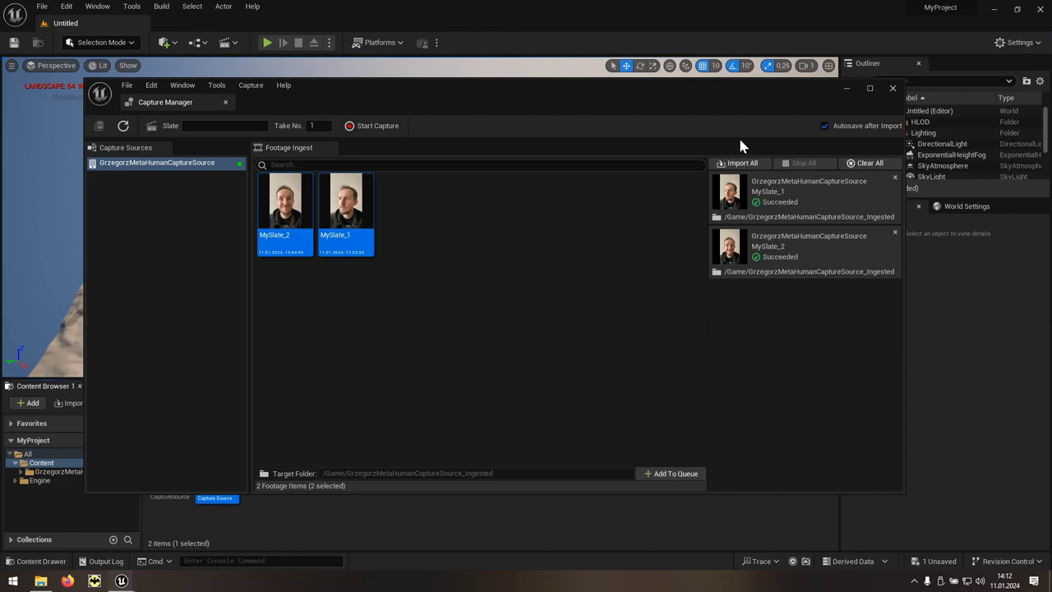
pyautogui.click(892, 91)
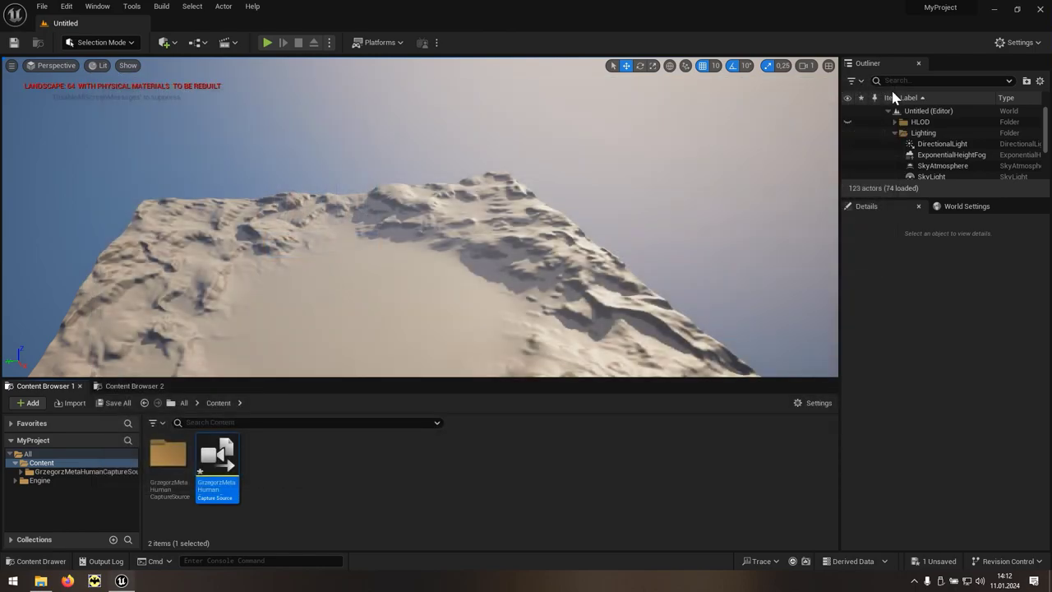
# - Add a MetaHuman Identity asset from the MetaHuman Animator create menu, naming it the performer's first name
pyautogui.rightClick(355, 473)
pyautogui.moveTo(379, 429)
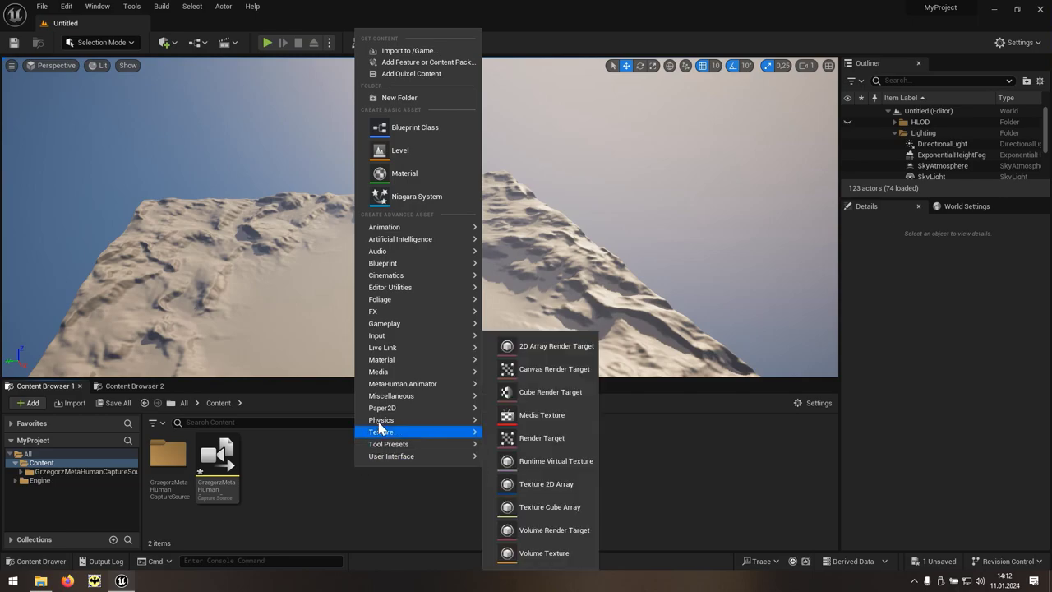
pyautogui.moveTo(398, 383)
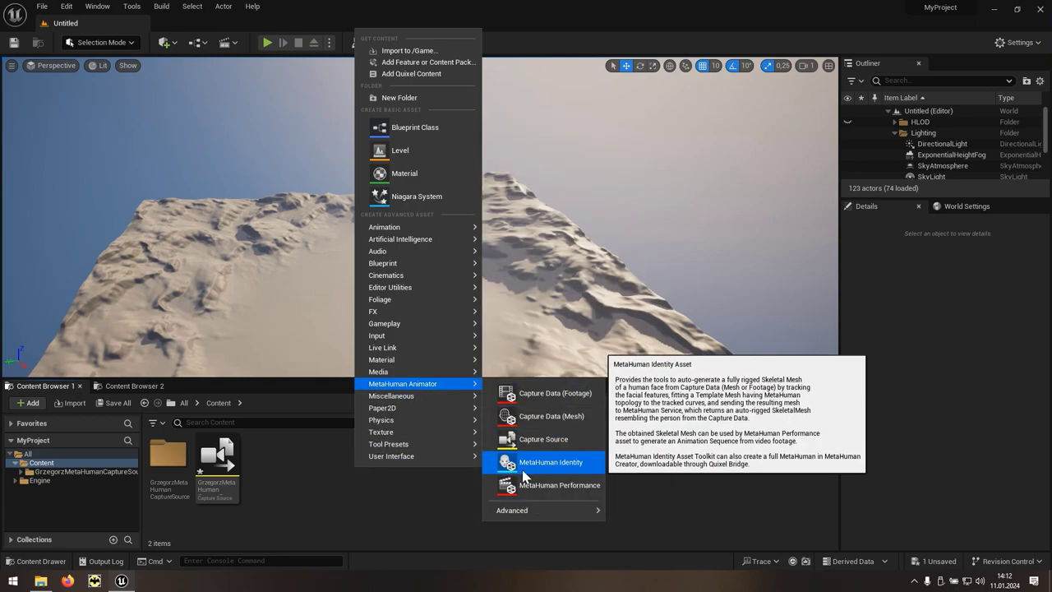
pyautogui.click(573, 471)
pyautogui.write('G')
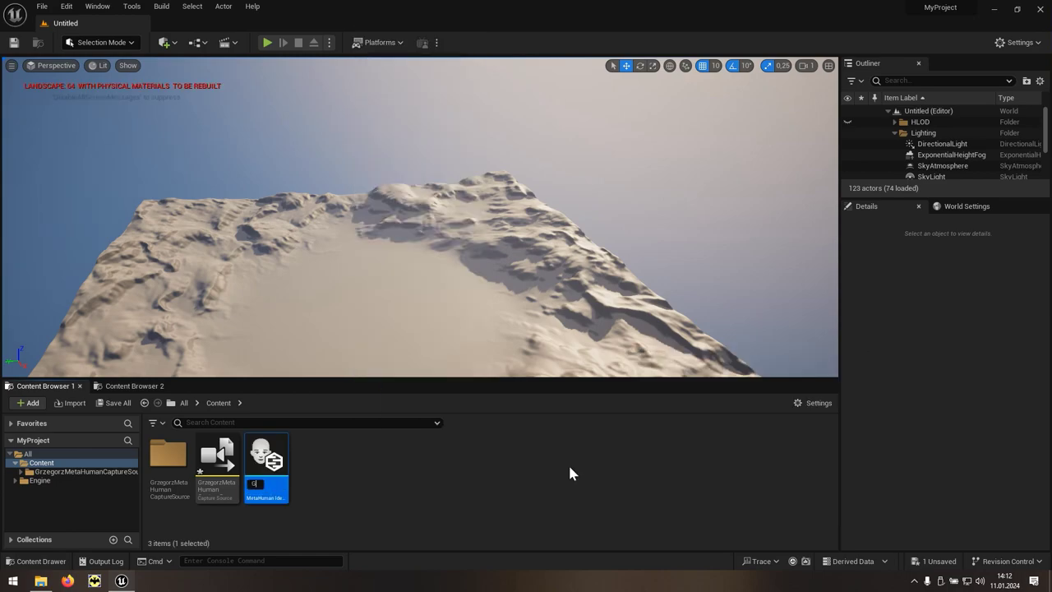
pyautogui.write('rzegorz')
pyautogui.press('Return')
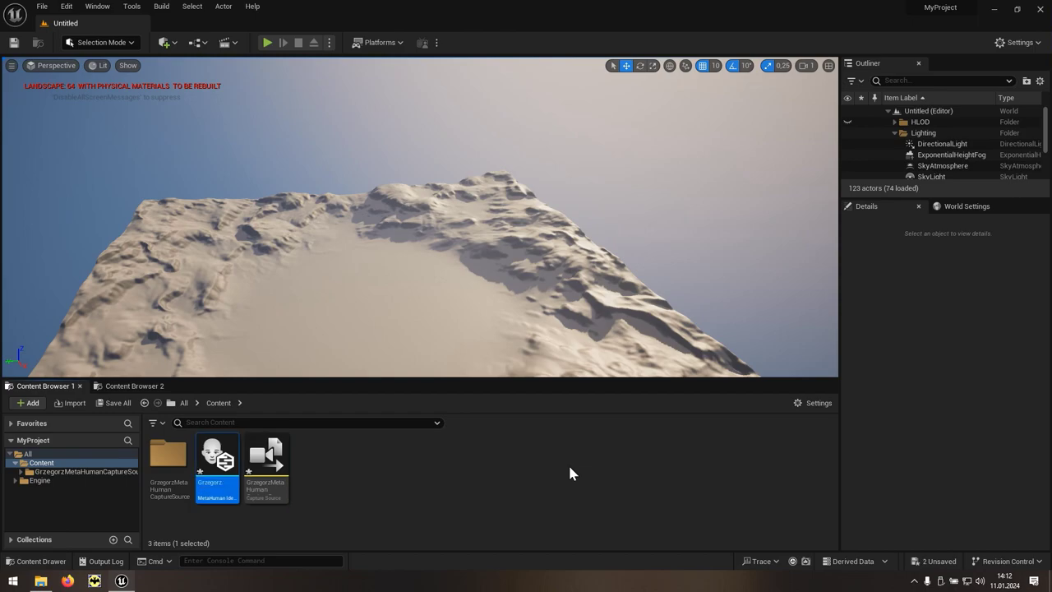
# - Open the Identity asset and create its components from the MySlate_1 footage, giving a 453-frame Neutral Pose
pyautogui.doubleClick(228, 491)
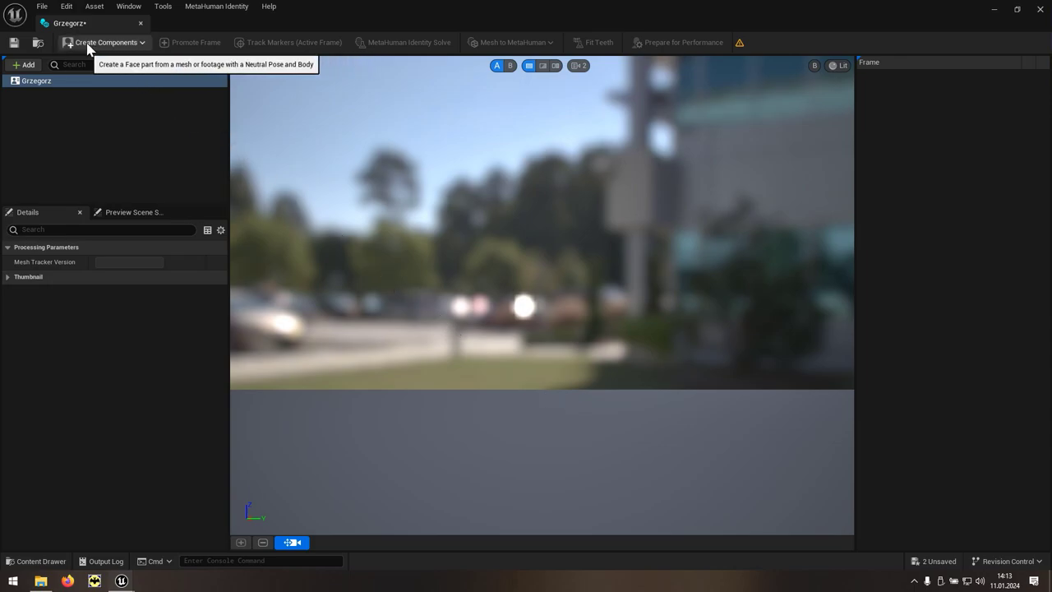
pyautogui.click(115, 44)
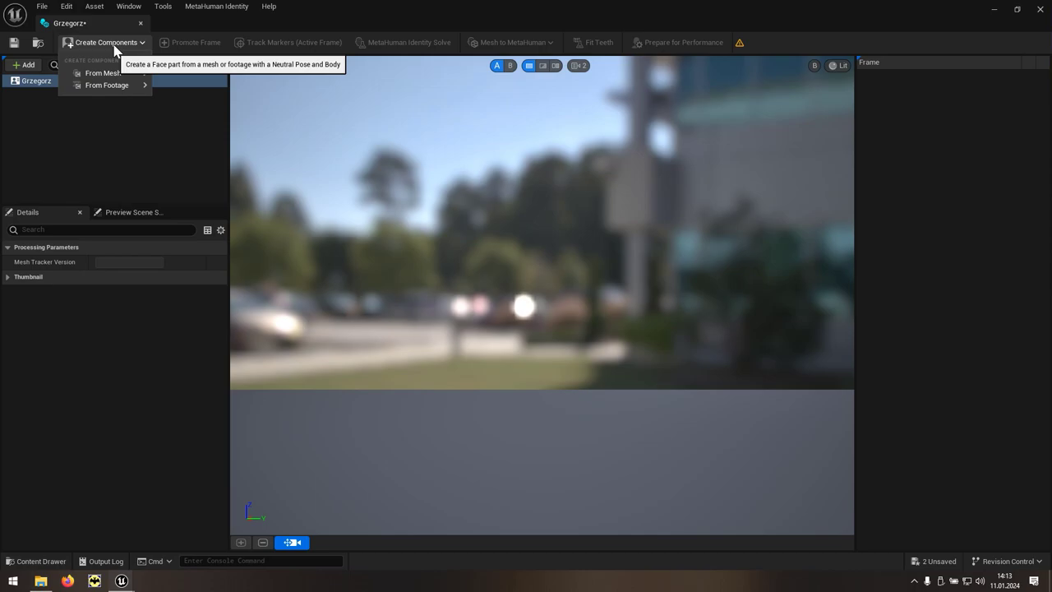
pyautogui.moveTo(106, 73)
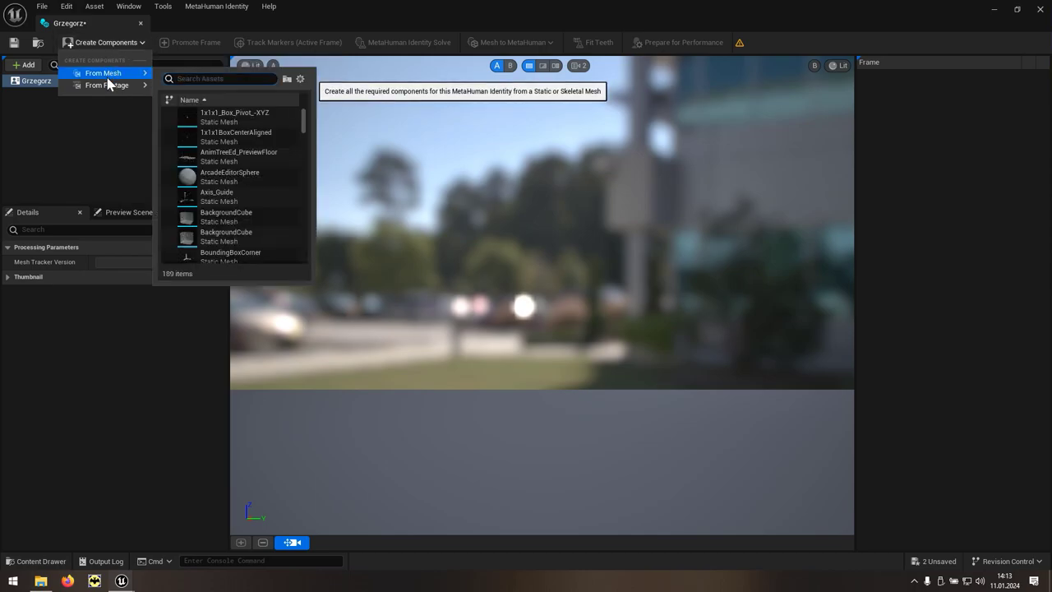
pyautogui.moveTo(107, 95)
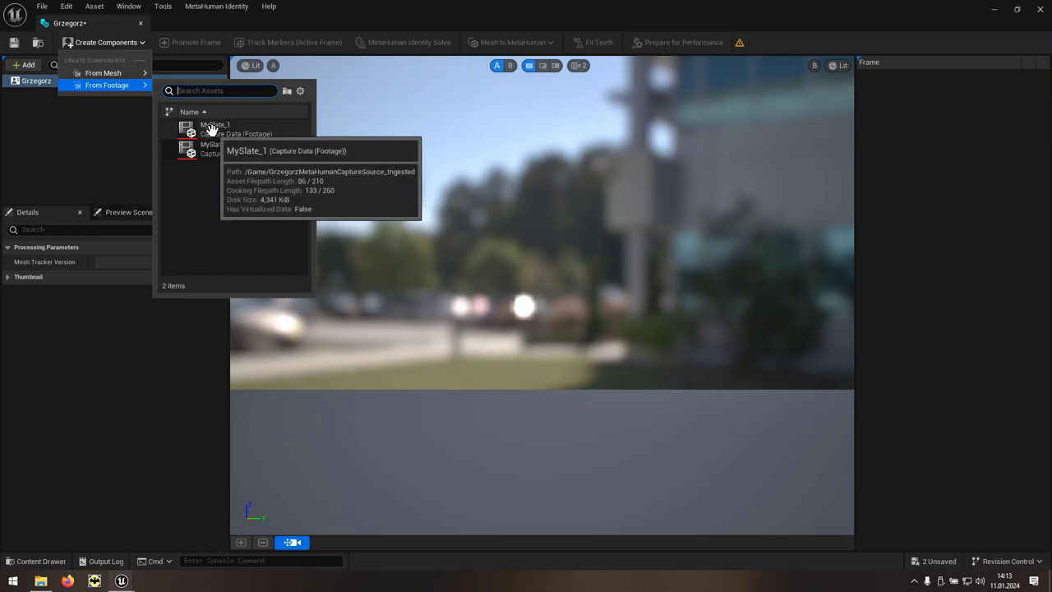
pyautogui.click(279, 130)
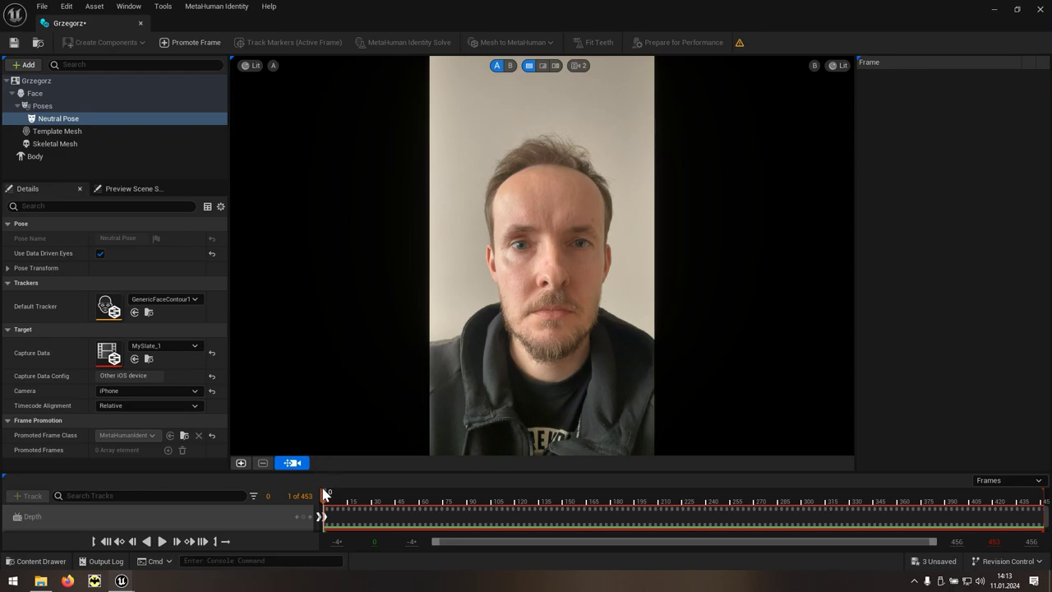
# - Promote a later footage frame for tracking and accept it as the front view
pyautogui.moveTo(324, 494); pyautogui.dragTo(399, 505)
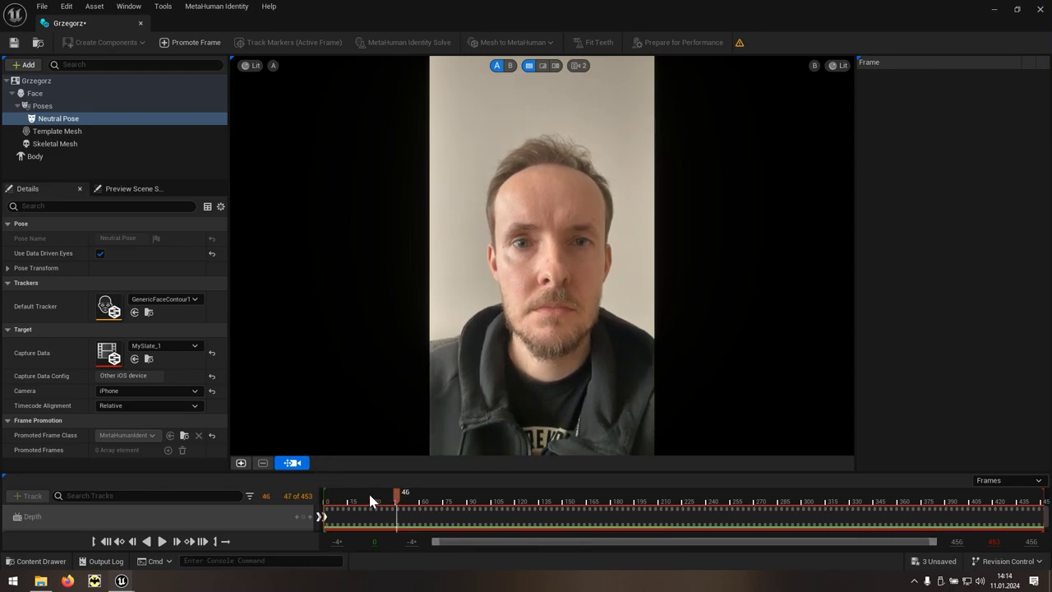
pyautogui.click(241, 464)
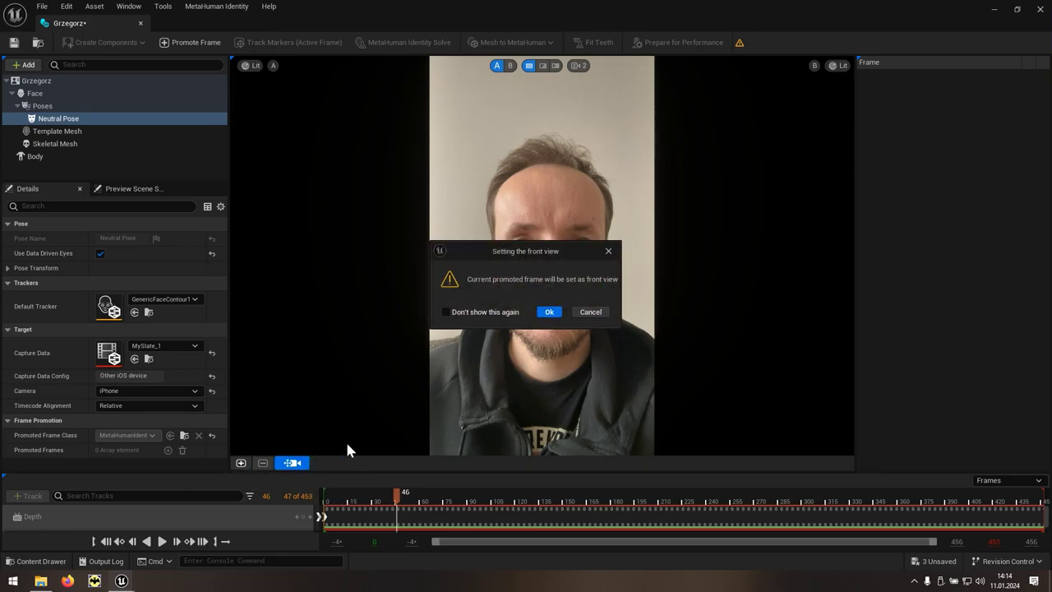
pyautogui.click(552, 312)
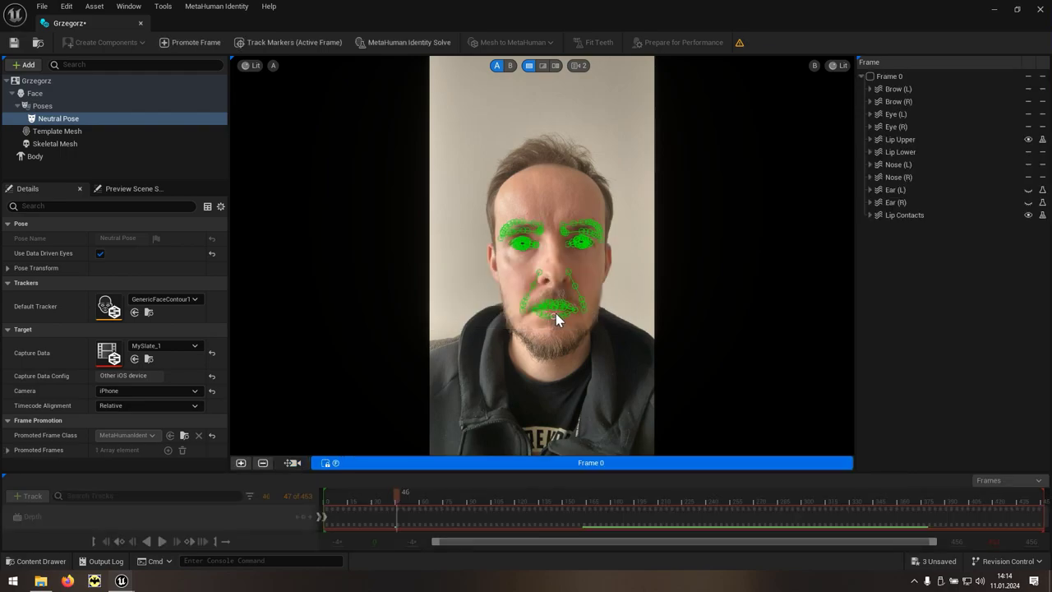
pyautogui.scroll(4, 564, 295)
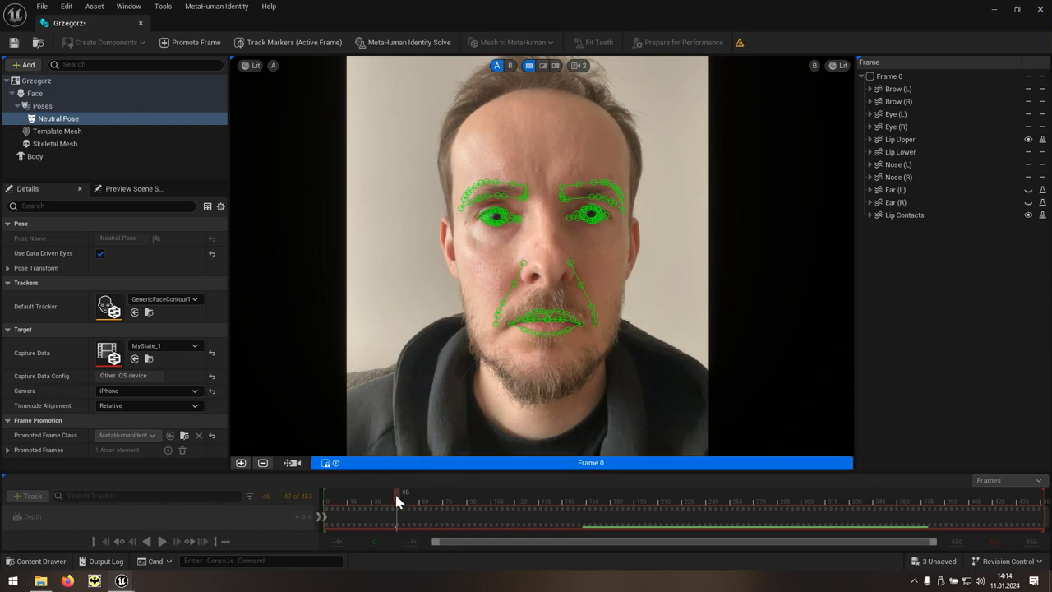
# - Return to the free camera and promote a head-turned frame for tracking
pyautogui.click(292, 463)
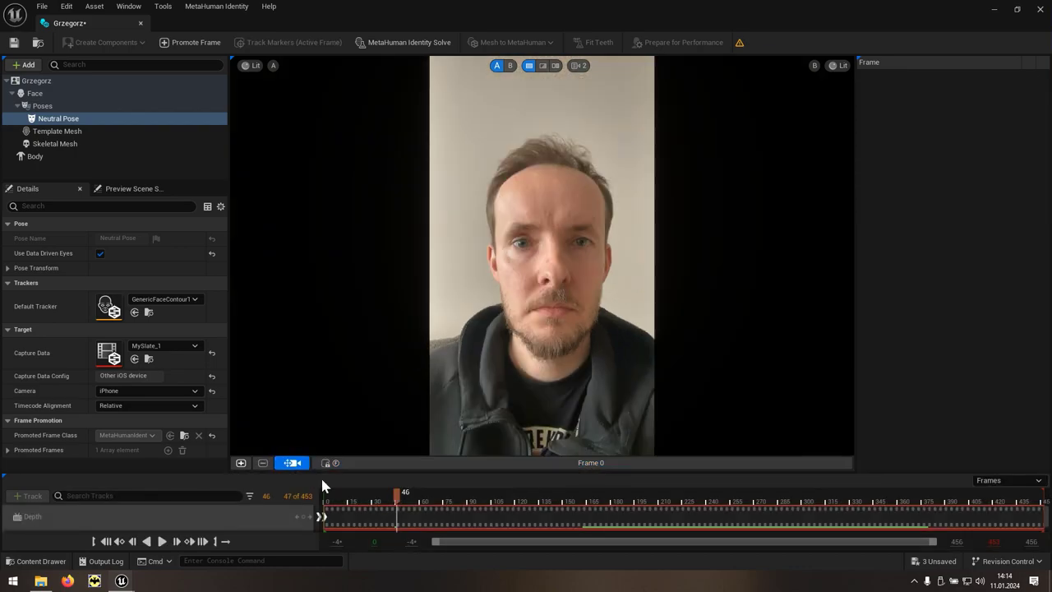
pyautogui.moveTo(399, 503); pyautogui.dragTo(553, 511)
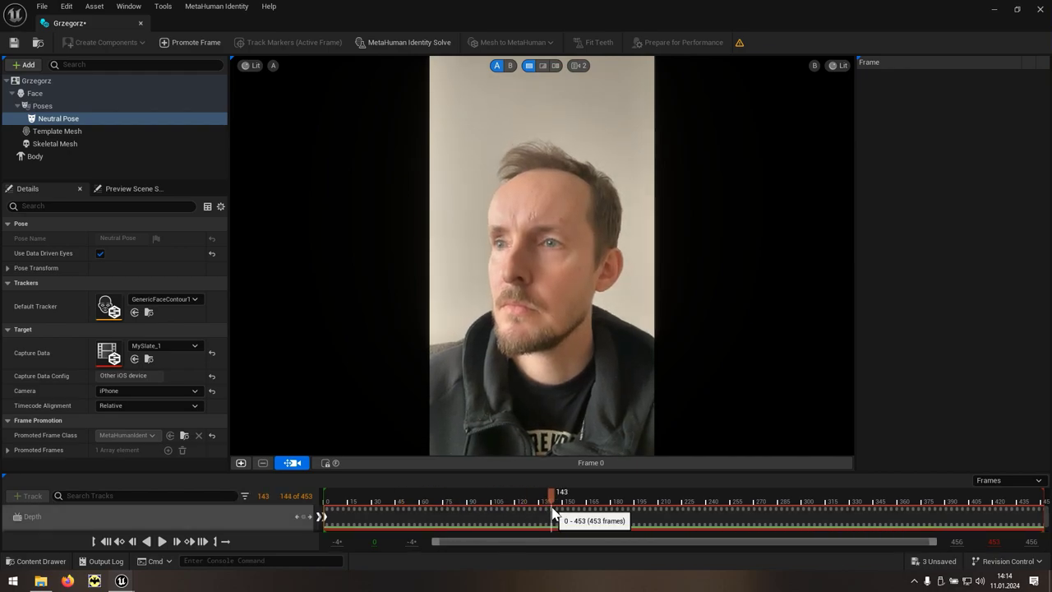
pyautogui.click(242, 463)
pyautogui.scroll(2, 548, 253)
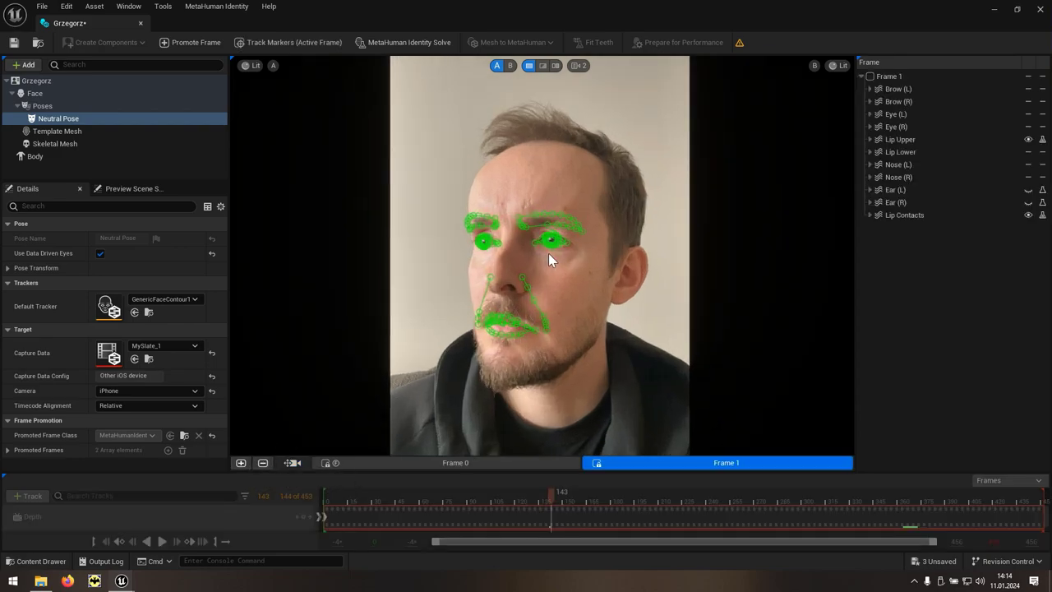
pyautogui.scroll(1, 546, 264)
pyautogui.scroll(2, 546, 264)
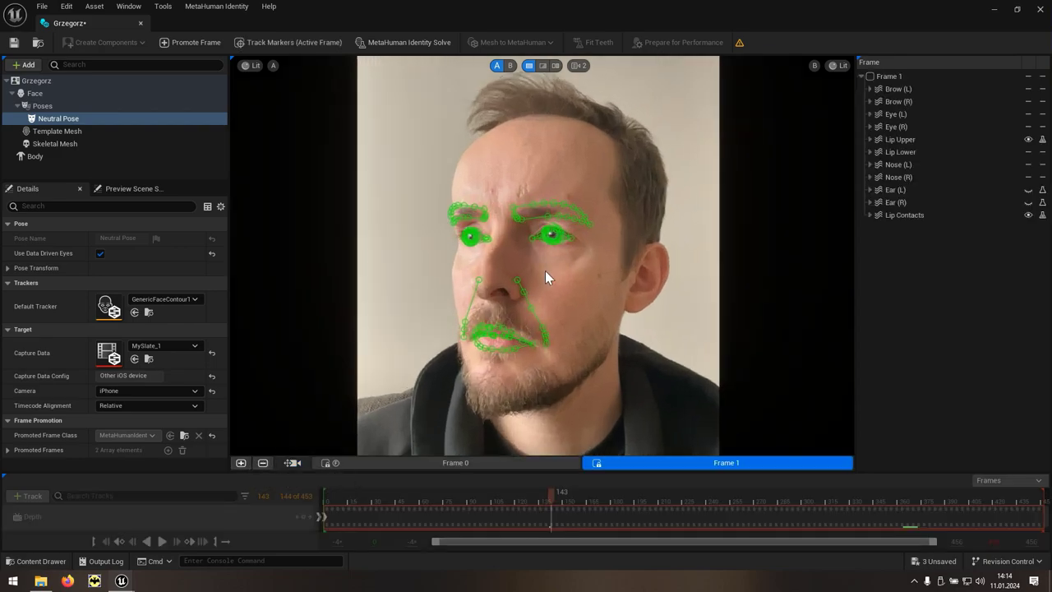
# - Promote frame 254 as another tracked frame, then go back to Frame 0
pyautogui.click(292, 462)
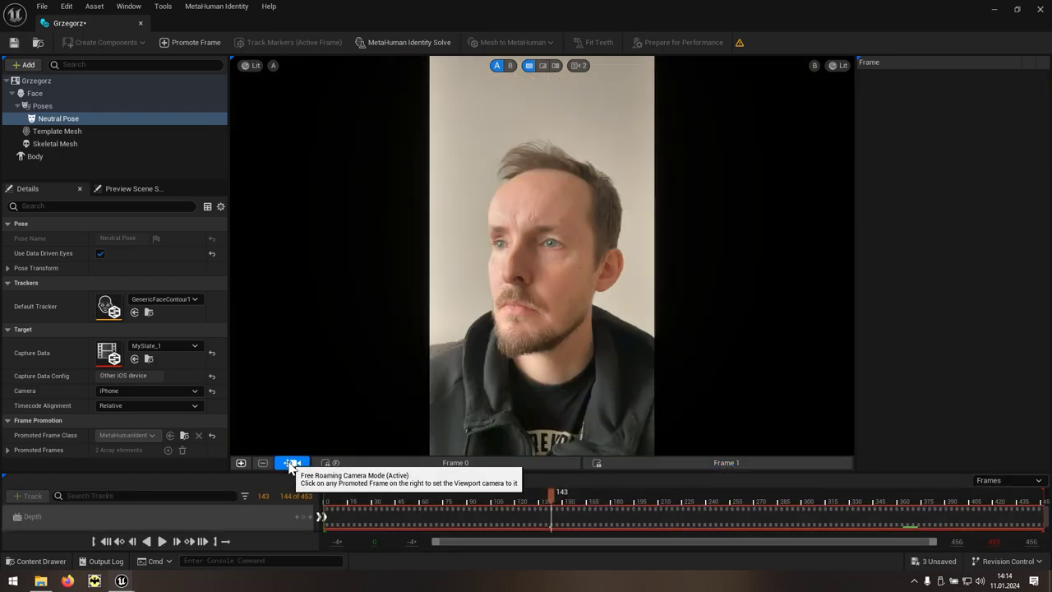
pyautogui.moveTo(552, 505); pyautogui.dragTo(705, 511)
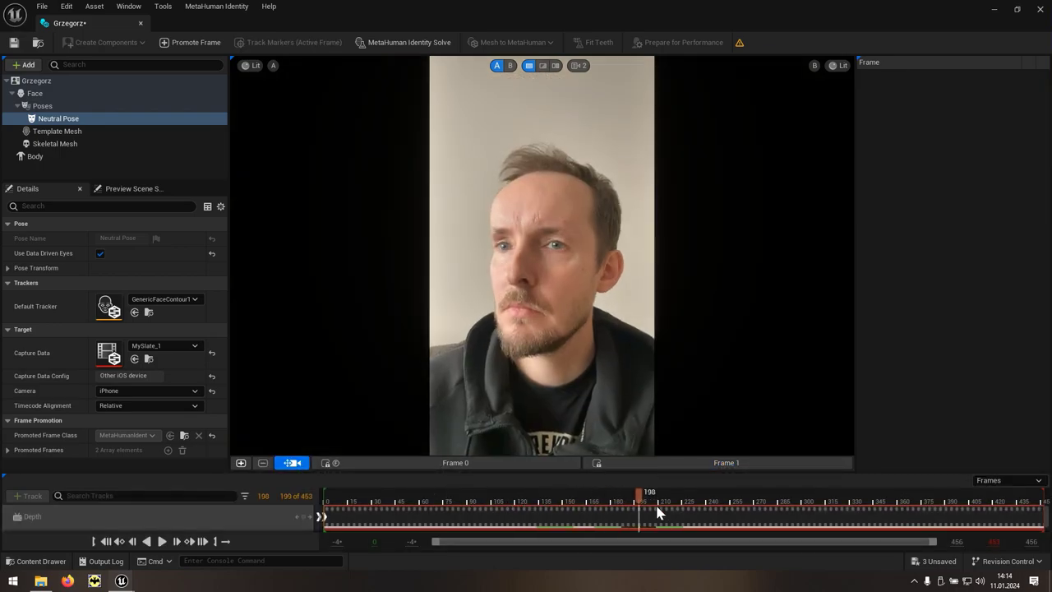
pyautogui.click(727, 520)
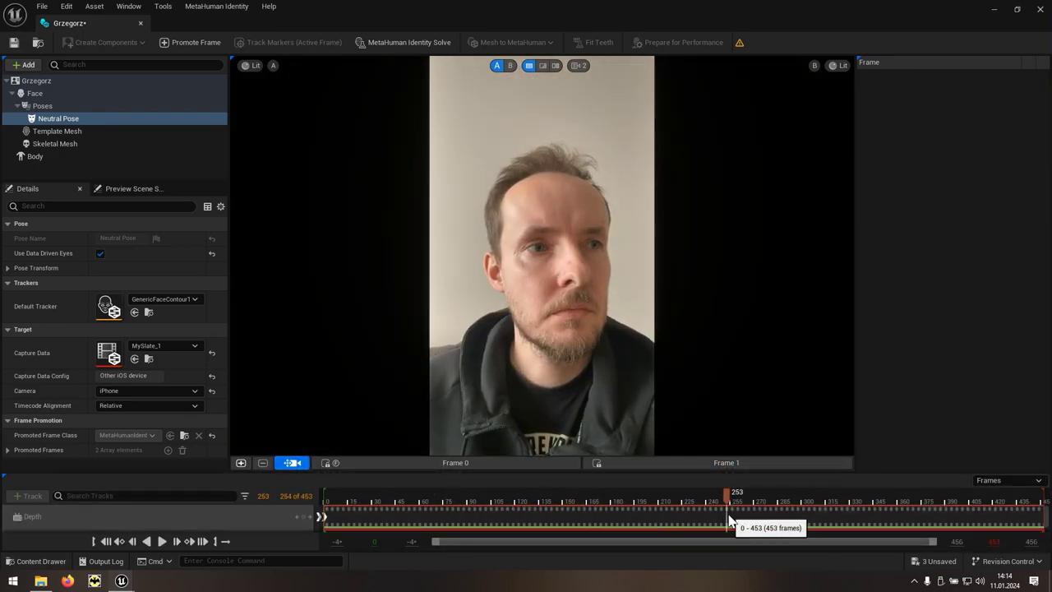
pyautogui.click(728, 519)
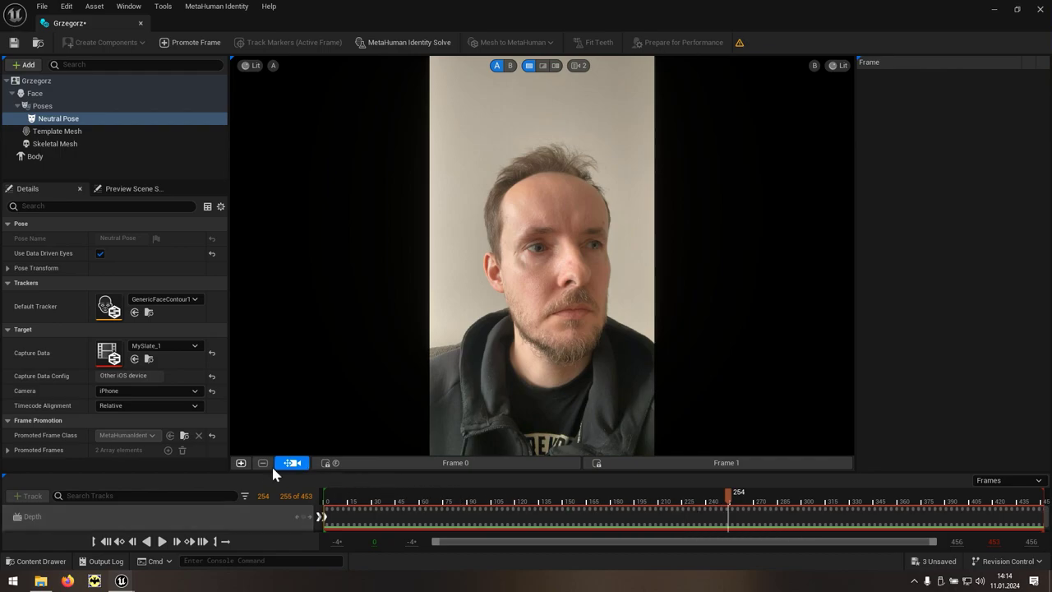
pyautogui.click(241, 463)
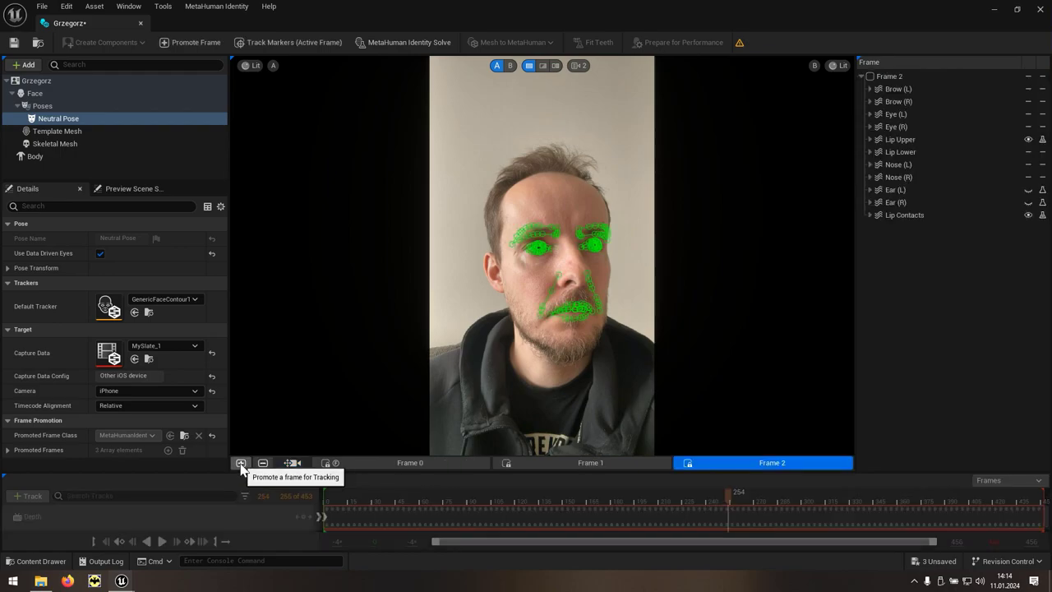
pyautogui.scroll(1, 565, 329)
pyautogui.scroll(1, 565, 328)
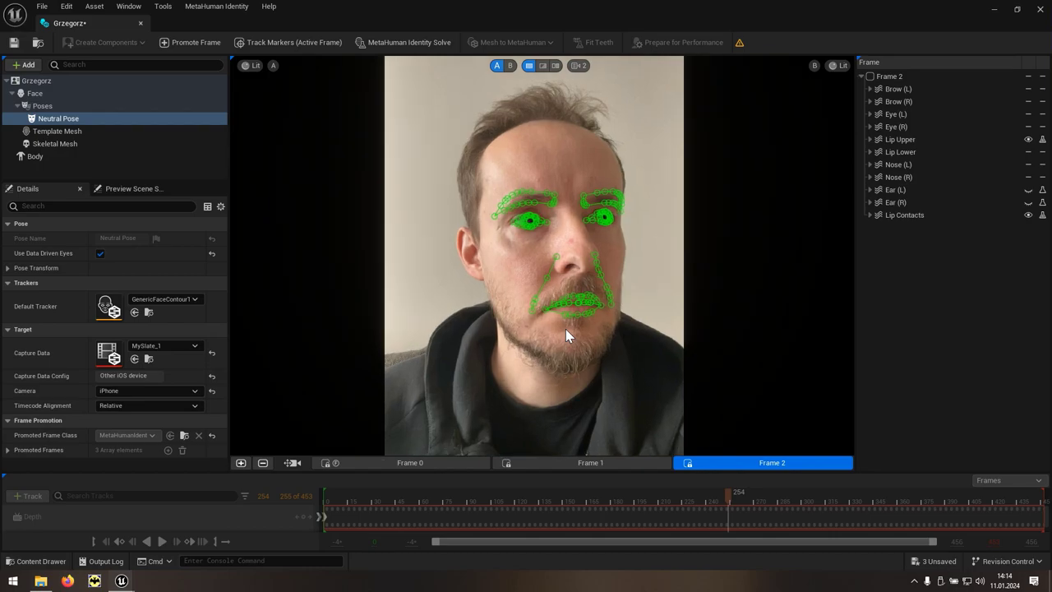
pyautogui.click(458, 462)
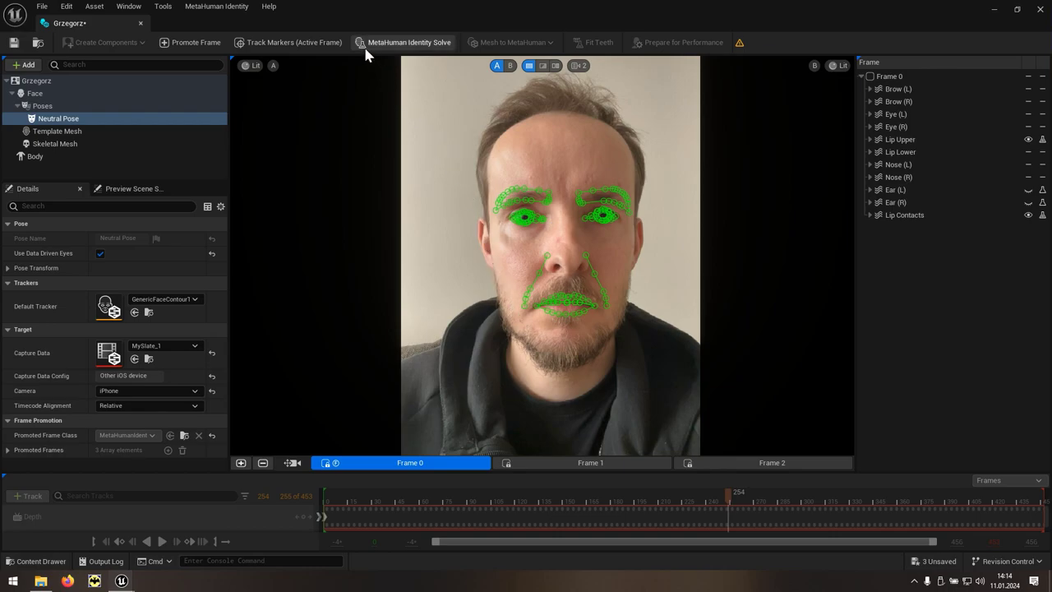
# - Run MetaHuman Identity Solve, then use the Wipe view and drag its divider to compare photo and mesh
pyautogui.click(427, 47)
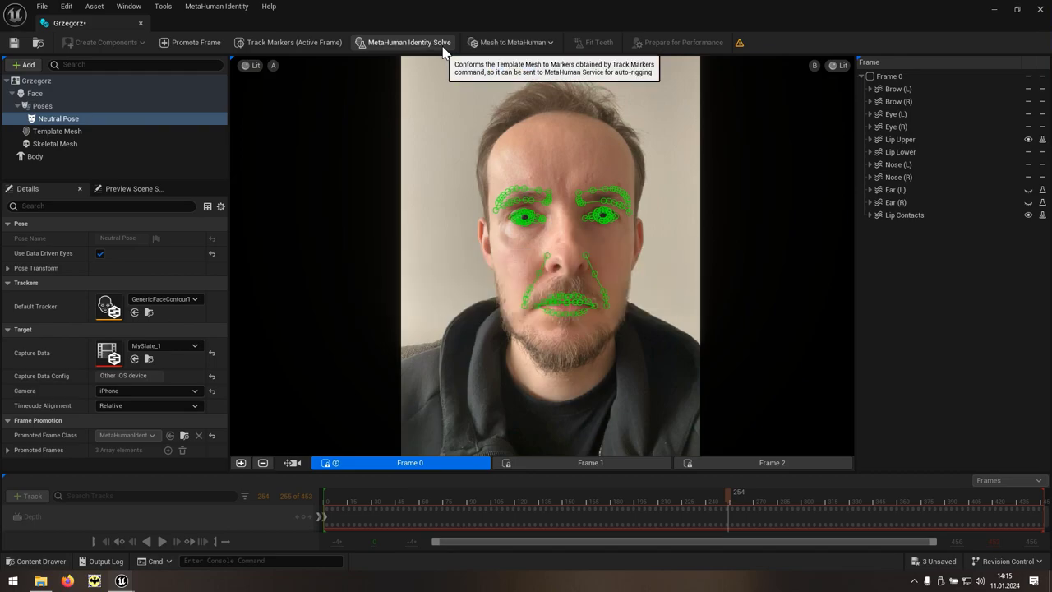
pyautogui.moveTo(482, 64)
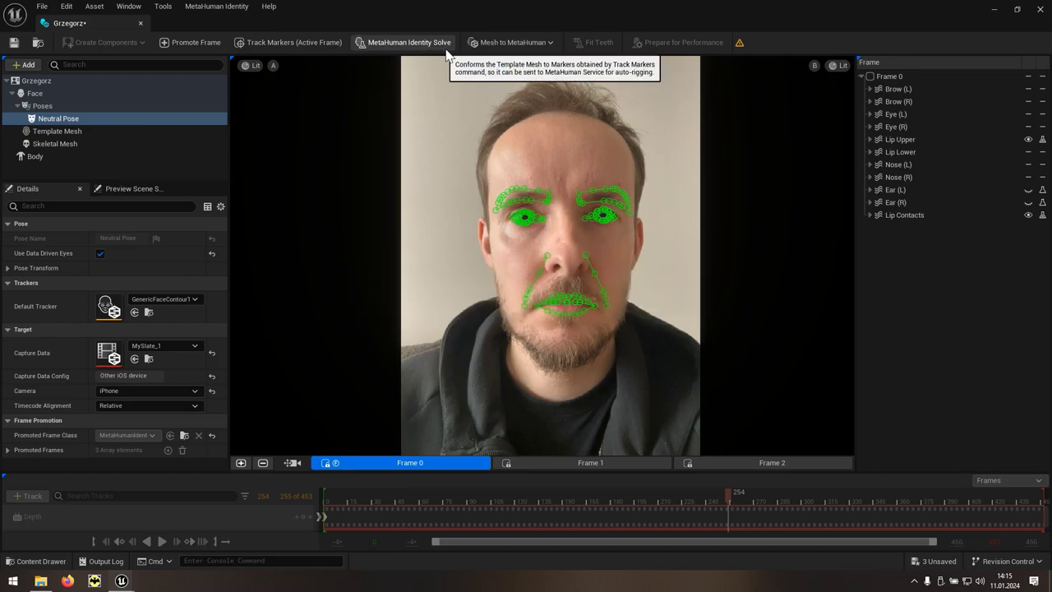
pyautogui.click(542, 66)
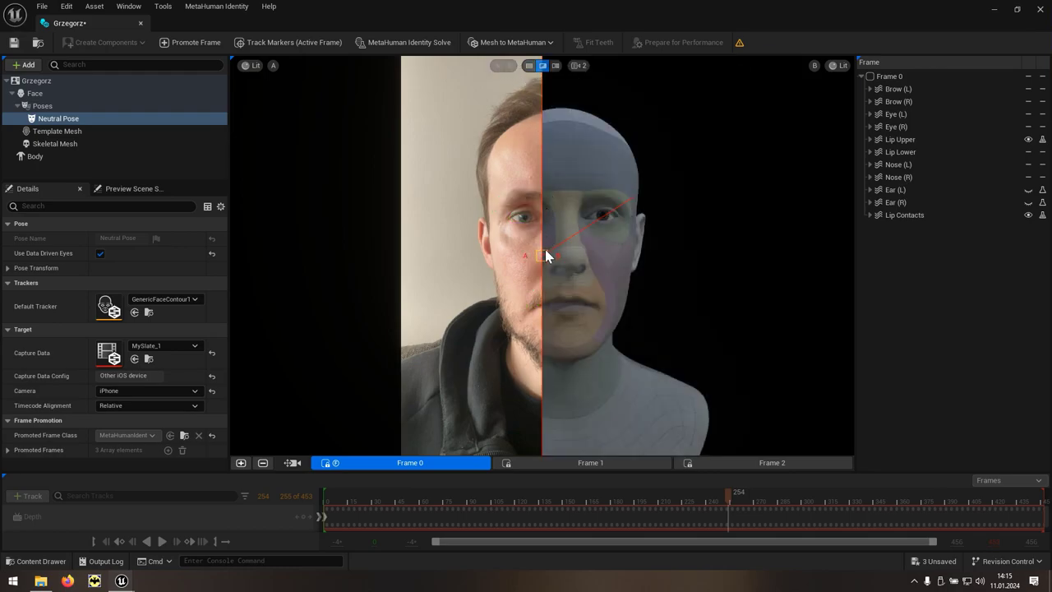
pyautogui.moveTo(546, 260); pyautogui.dragTo(577, 257)
pyautogui.moveTo(597, 257); pyautogui.dragTo(602, 259)
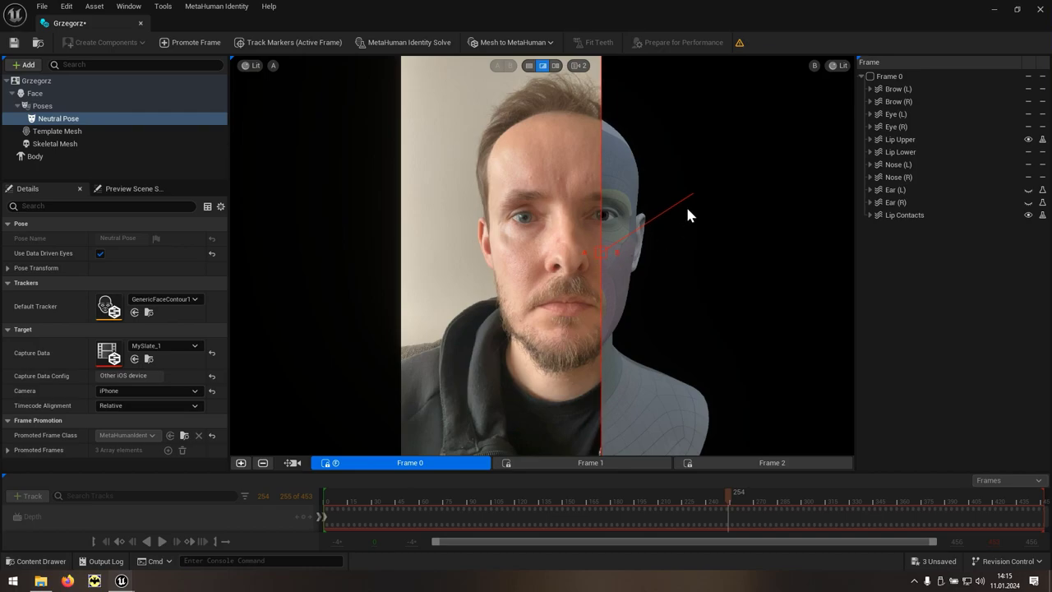
pyautogui.moveTo(691, 198); pyautogui.dragTo(706, 229)
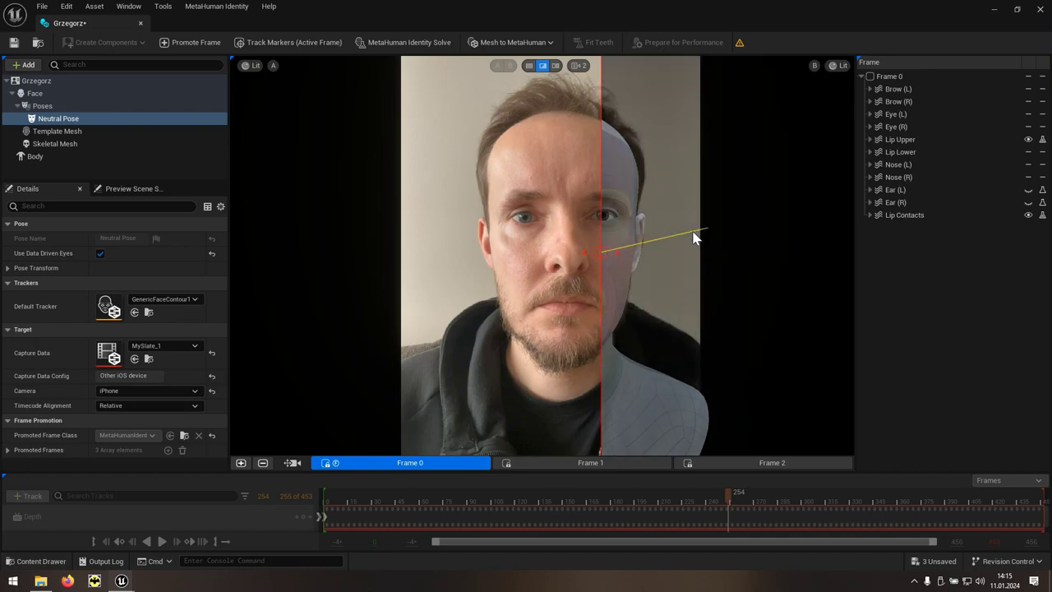
pyautogui.moveTo(601, 252)
pyautogui.mouseDown()
pyautogui.moveTo(497, 254)
pyautogui.moveTo(606, 261)
pyautogui.mouseUp()
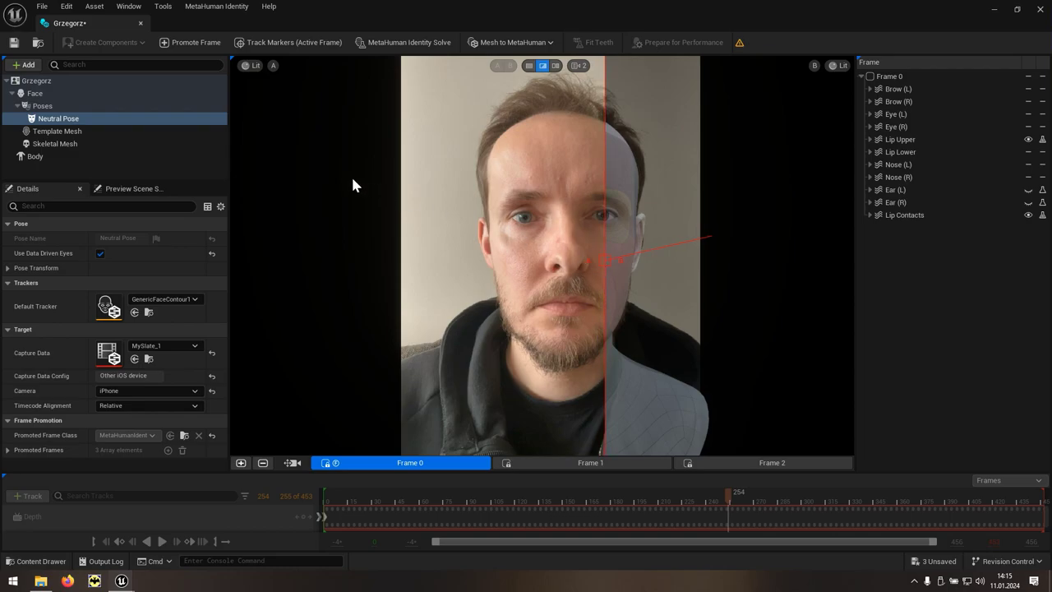
# - Select the Body component and choose the third body type preset
pyautogui.click(34, 157)
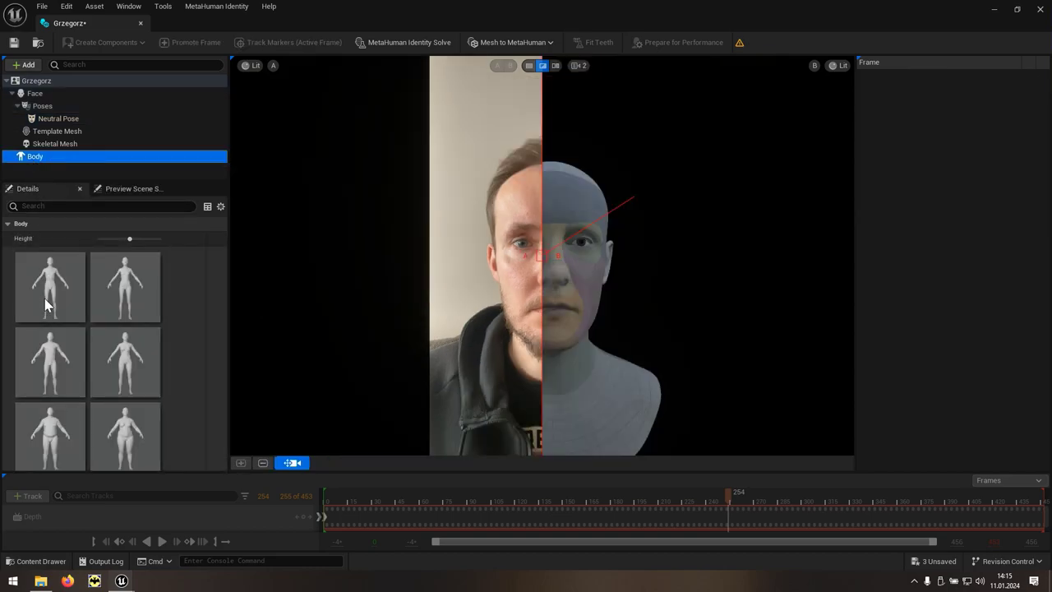
pyautogui.click(57, 366)
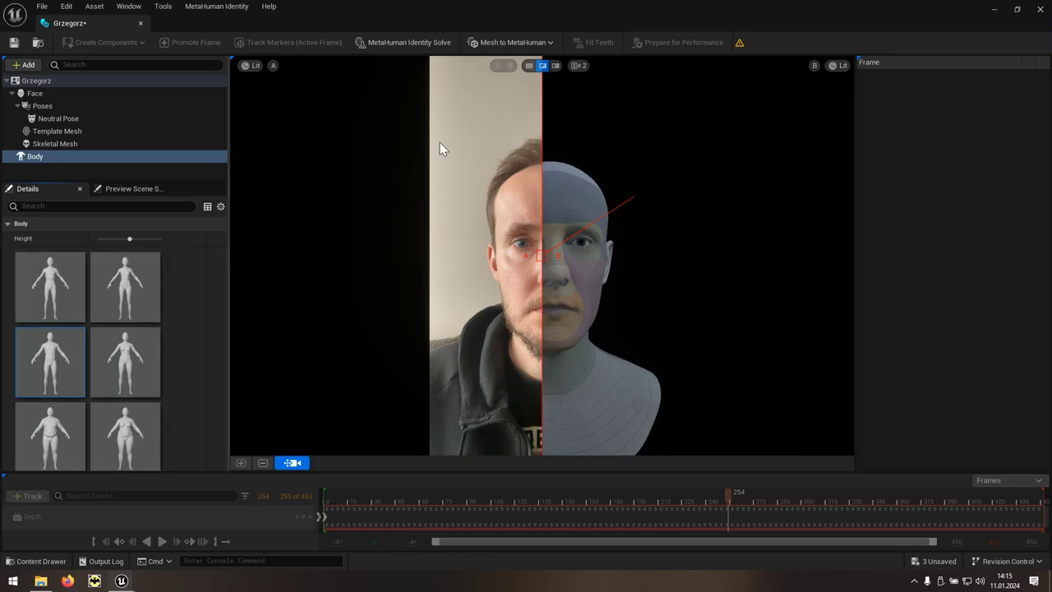
pyautogui.click(549, 47)
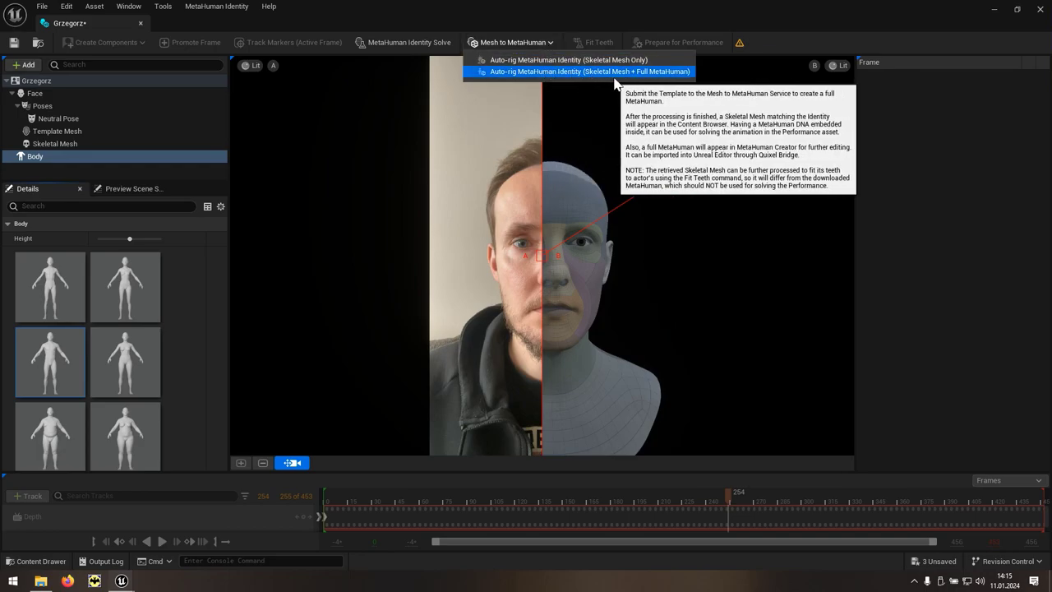
# - Run Auto-rig MetaHuman Identity (Skeletal Mesh + Full MetaHuman) and dismiss the completion message
pyautogui.click(659, 73)
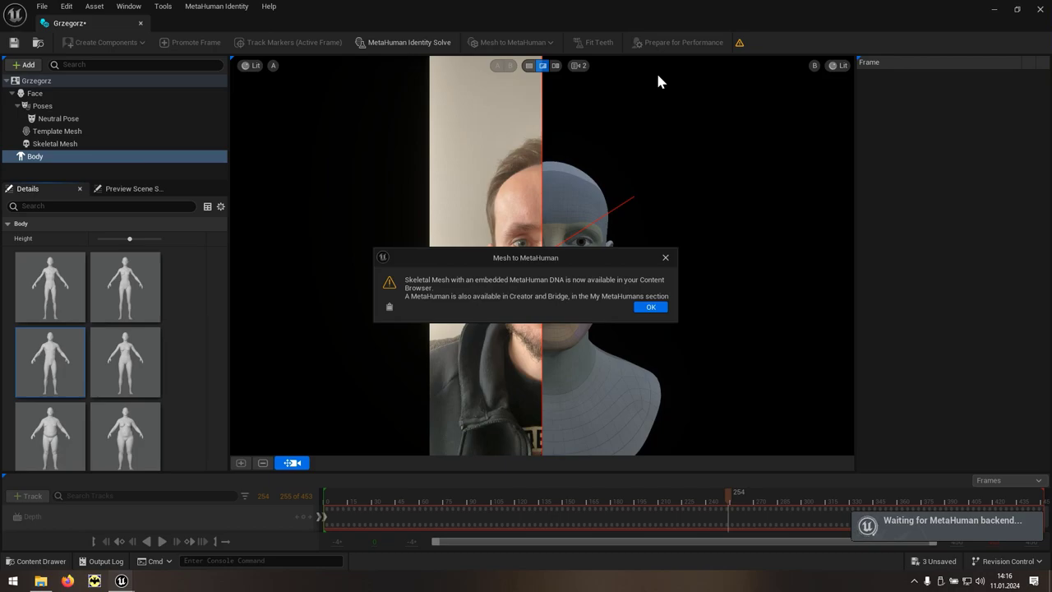
pyautogui.click(656, 308)
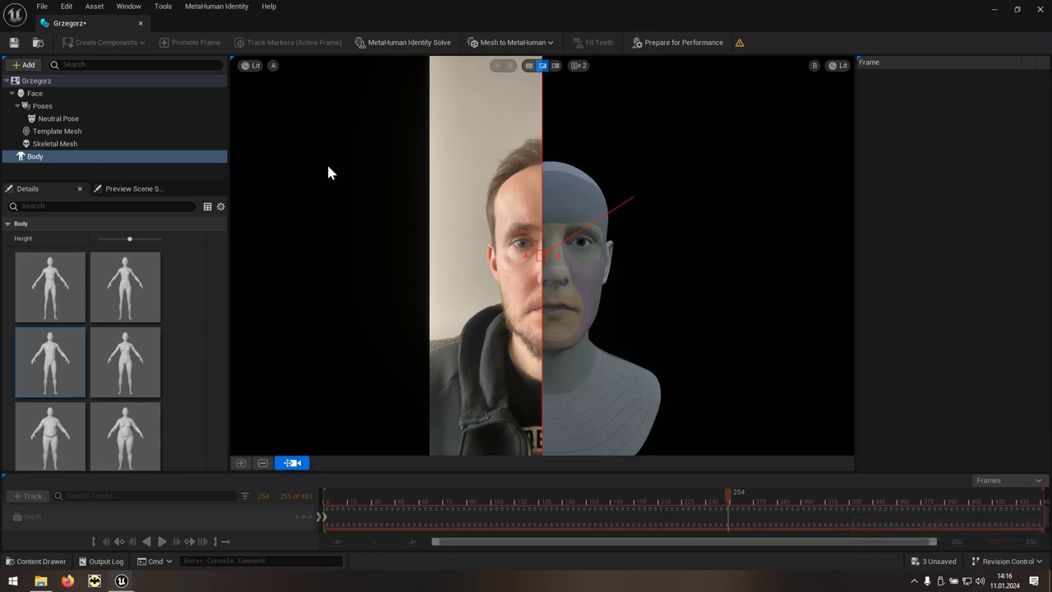
# - Add a Teeth Pose, switch the viewport to Single view, and scrub the footage to frame 349
pyautogui.click(33, 67)
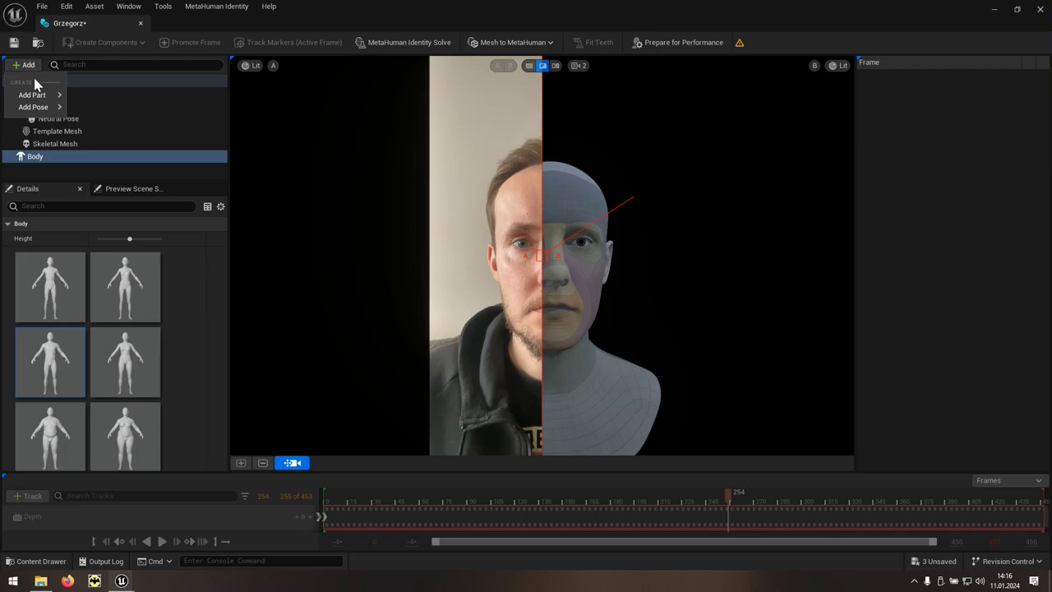
pyautogui.moveTo(35, 107)
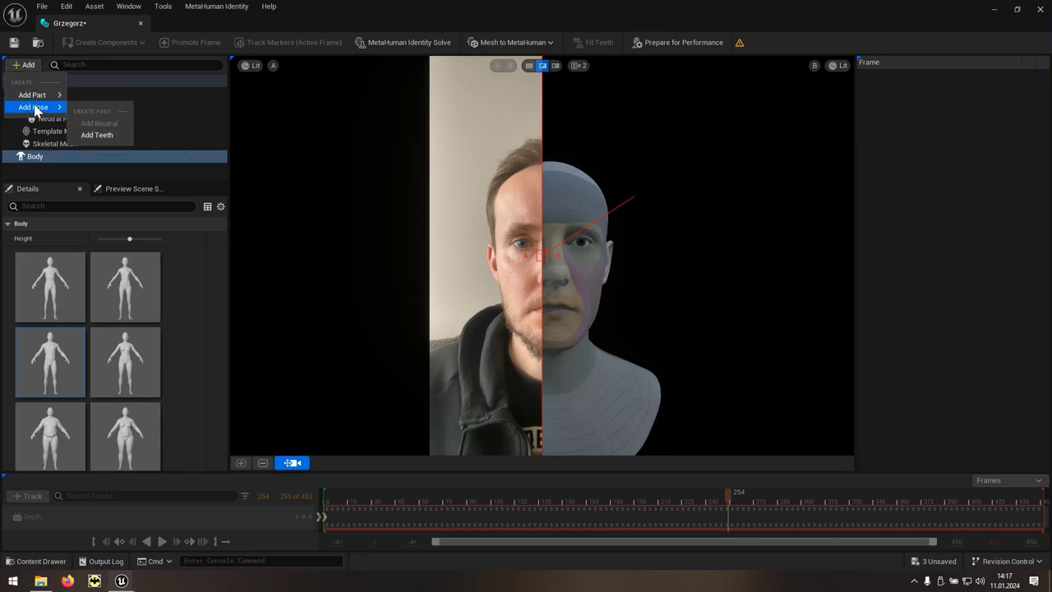
pyautogui.click(97, 135)
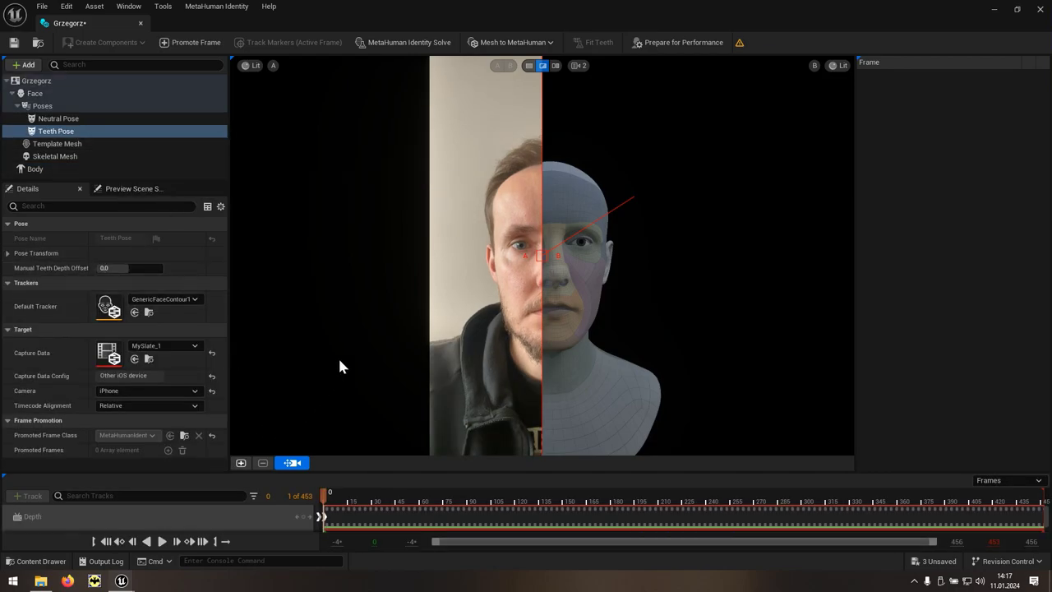
pyautogui.click(529, 69)
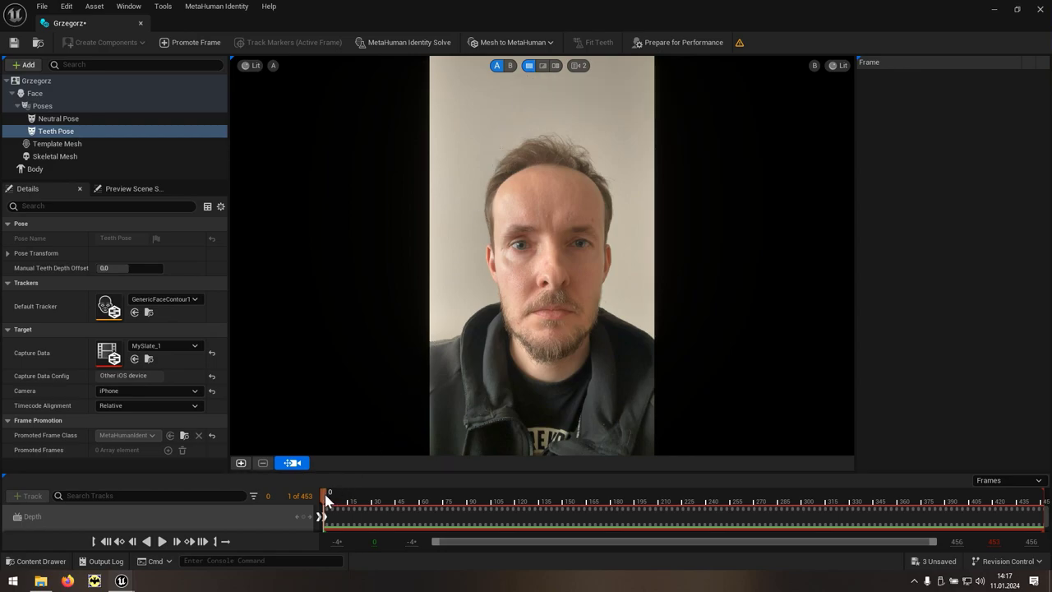
pyautogui.moveTo(327, 499); pyautogui.dragTo(881, 555)
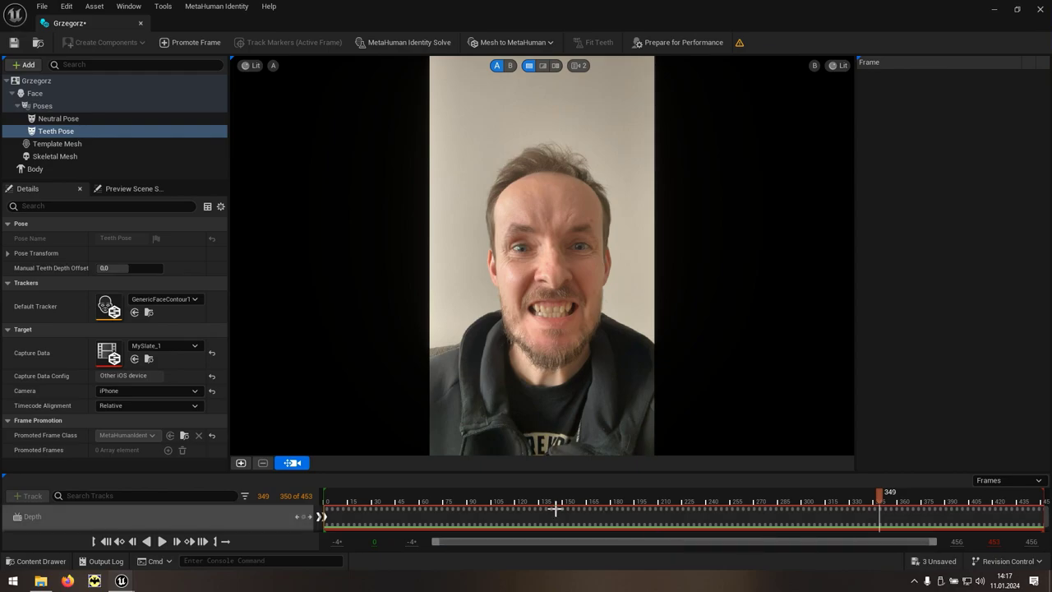
# - Promote frame 349 as the Teeth Pose's front-view Frame 0
pyautogui.click(243, 463)
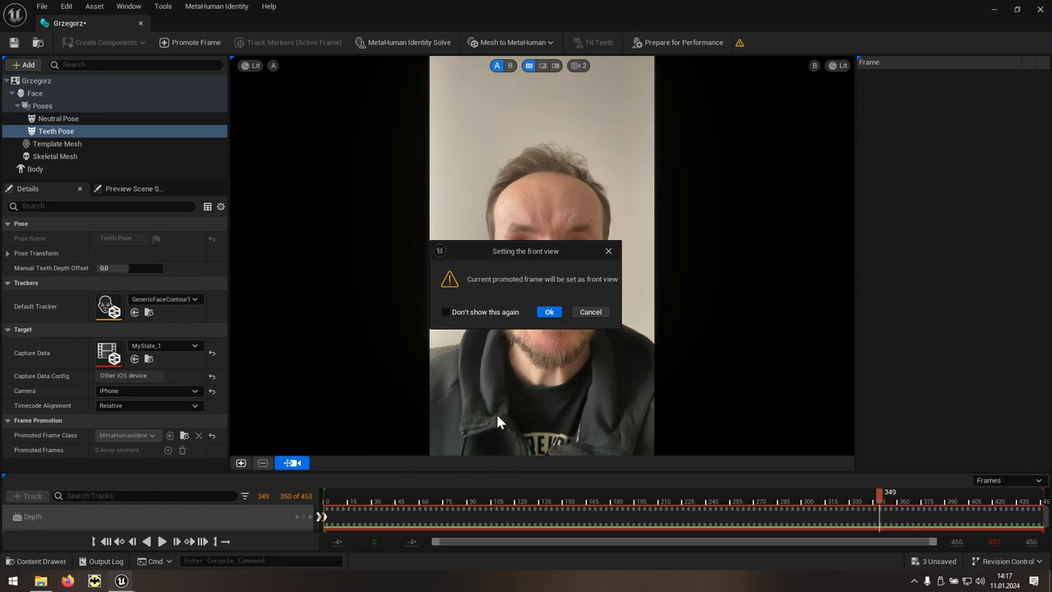
pyautogui.click(549, 312)
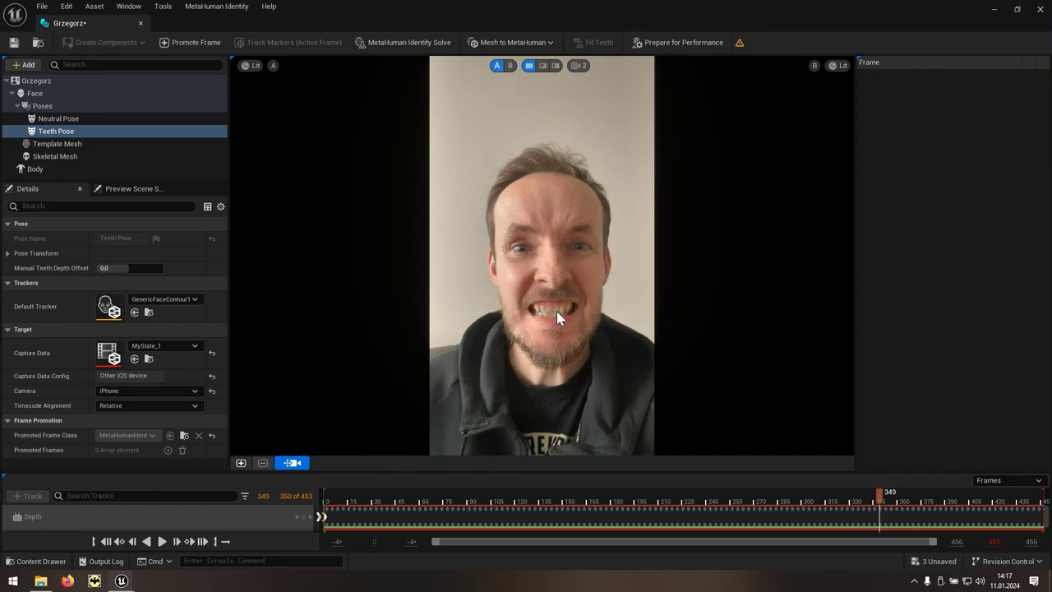
pyautogui.scroll(2, 557, 317)
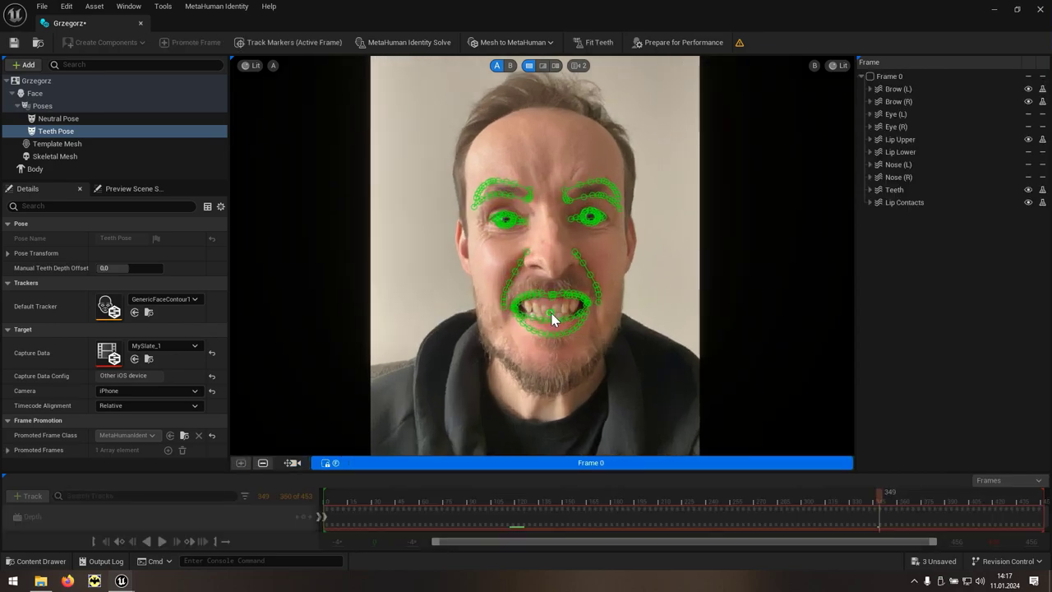
pyautogui.scroll(2, 556, 316)
pyautogui.scroll(2, 555, 315)
pyautogui.scroll(2, 553, 313)
pyautogui.scroll(2, 551, 316)
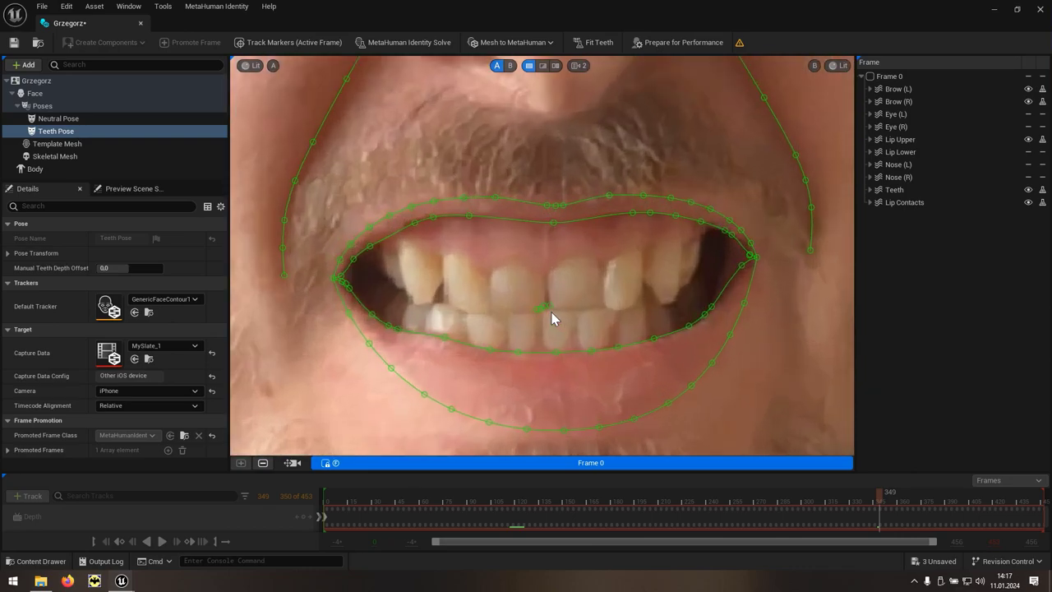
pyautogui.scroll(1, 551, 317)
# - Inspect the Tooth Lower 2, Tooth Lower, Tooth Upper 2 and Tooth Upper markers at the bite
pyautogui.click(537, 307)
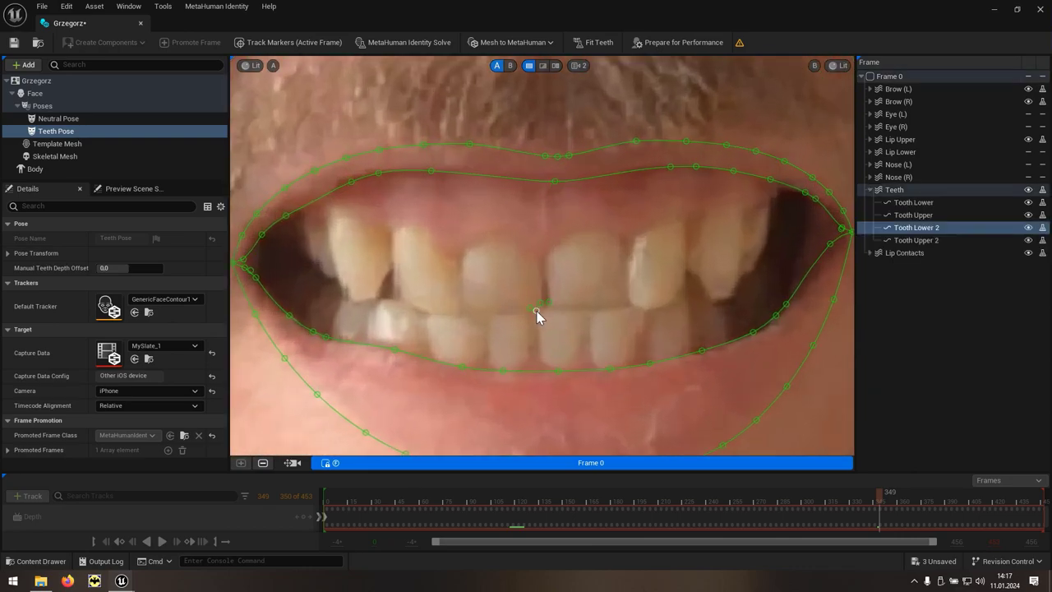
pyautogui.click(529, 309)
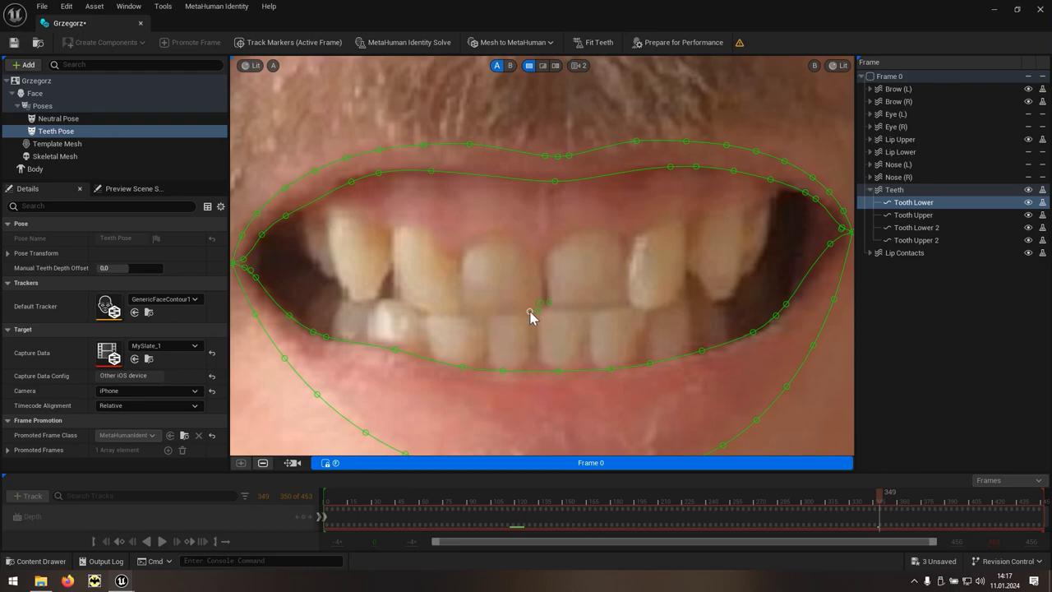
pyautogui.click(548, 303)
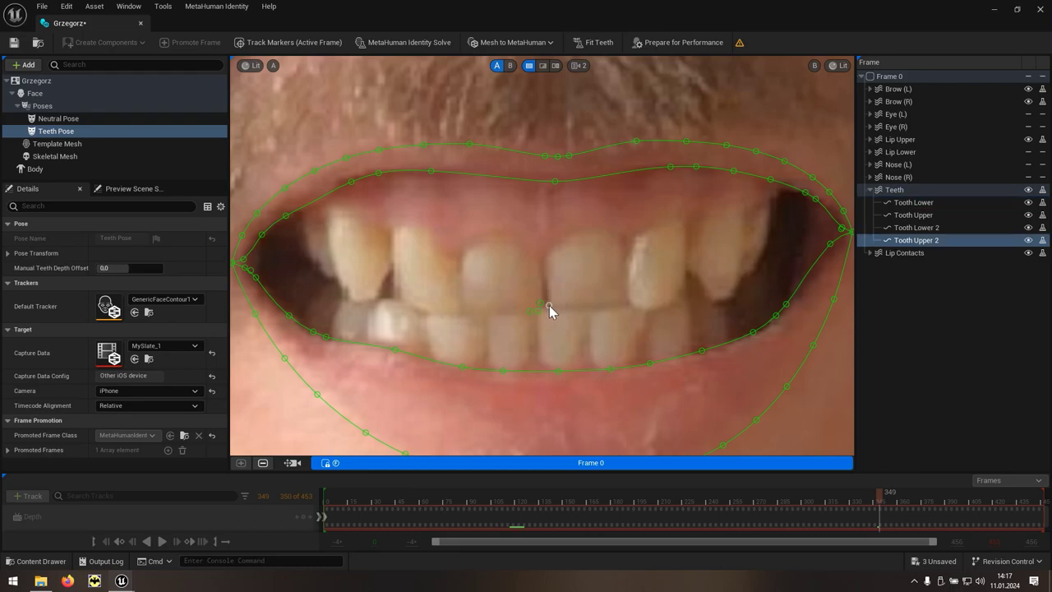
pyautogui.click(540, 303)
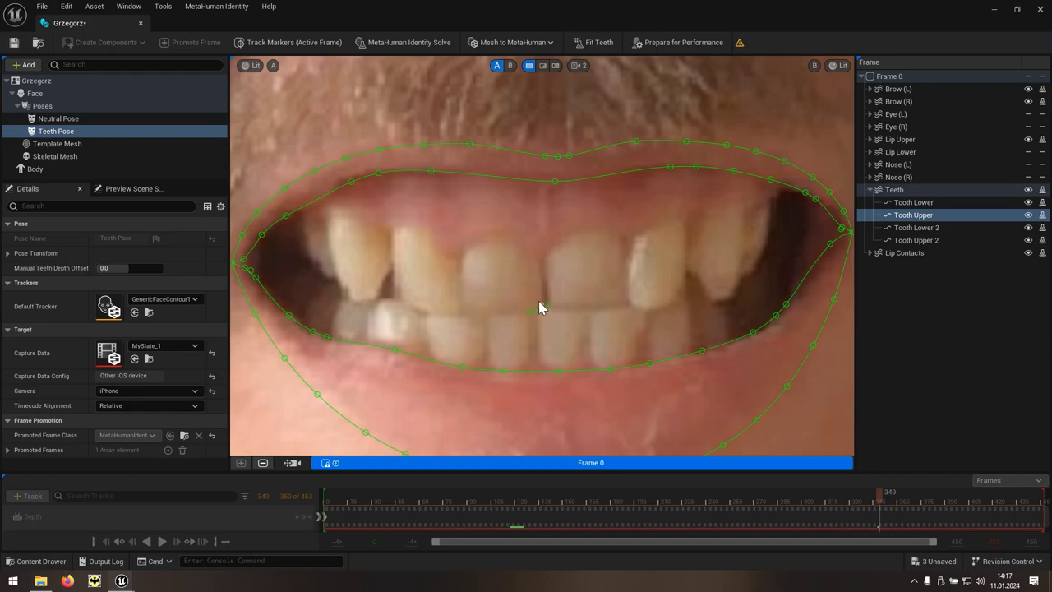
# - Run Fit Teeth and Prepare for Performance, then close the Identity editor
pyautogui.click(610, 51)
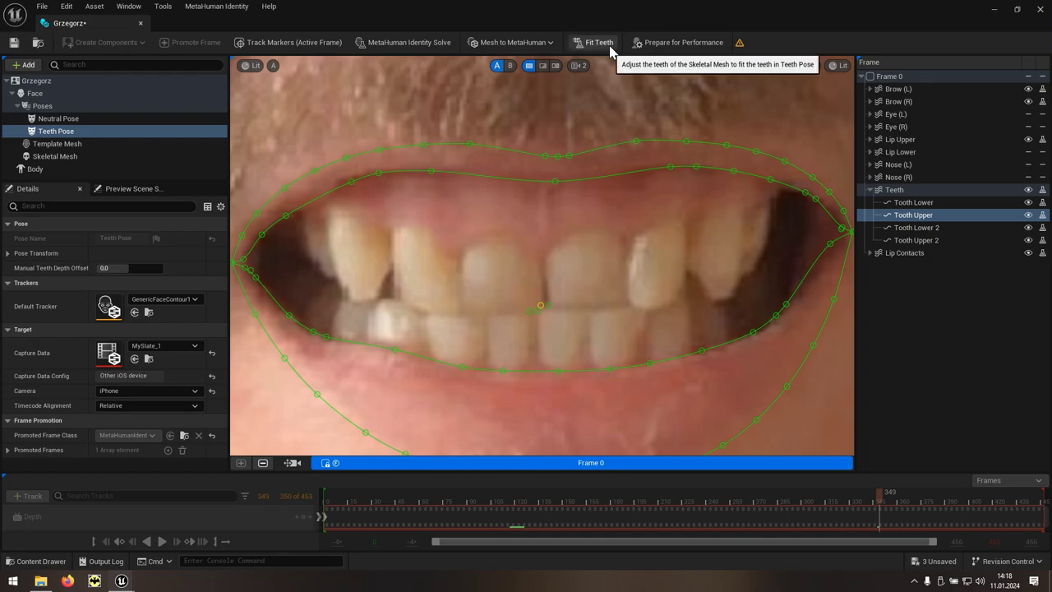
pyautogui.click(670, 48)
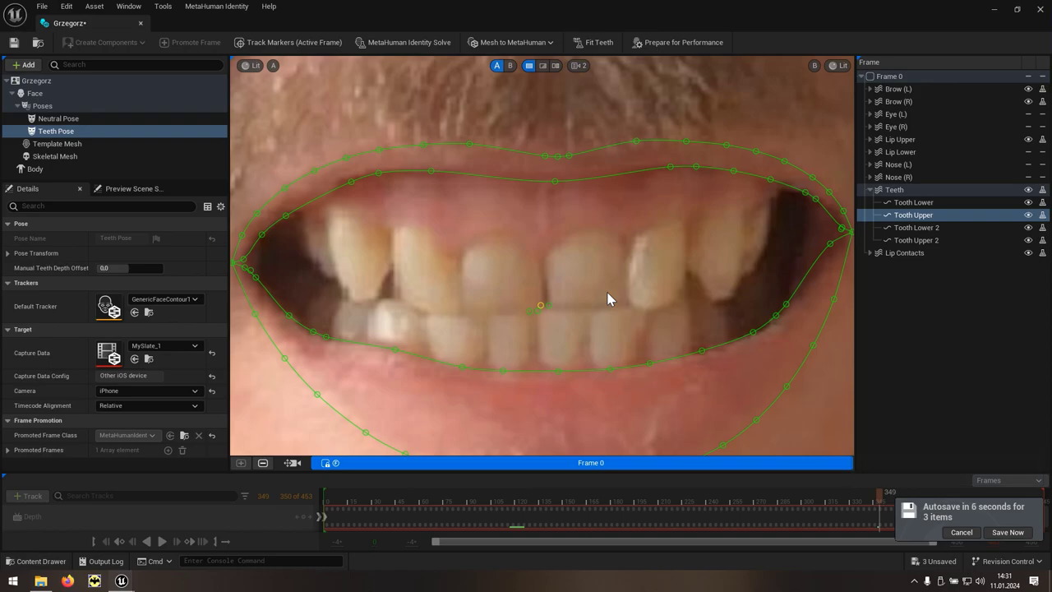
pyautogui.click(1040, 9)
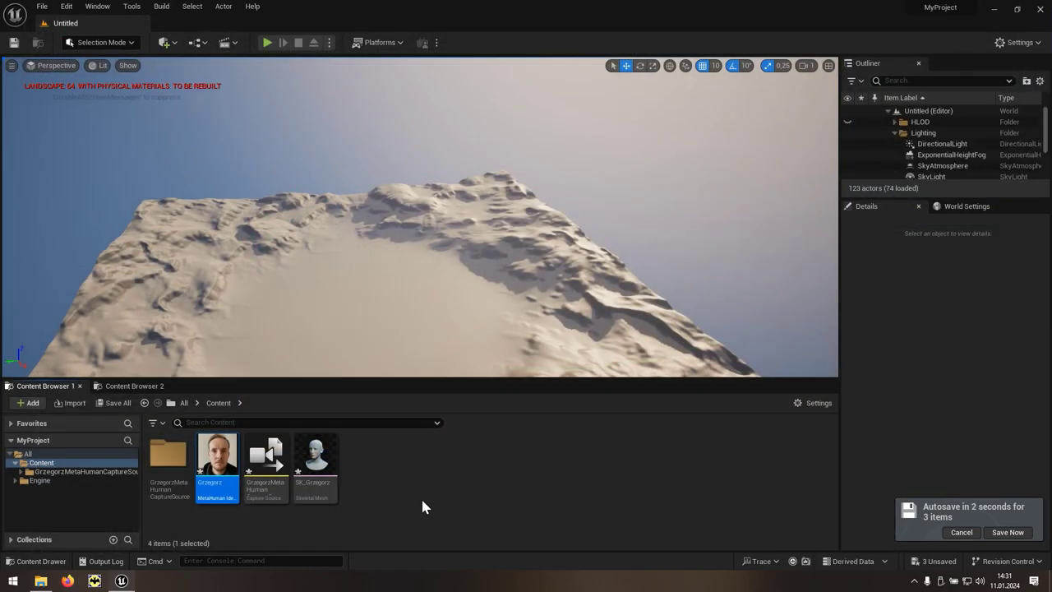
# - Add a MetaHuman Performance from the Content Browser's MetaHuman Animator menu, name it, and open it
pyautogui.click(419, 499)
pyautogui.rightClick(408, 465)
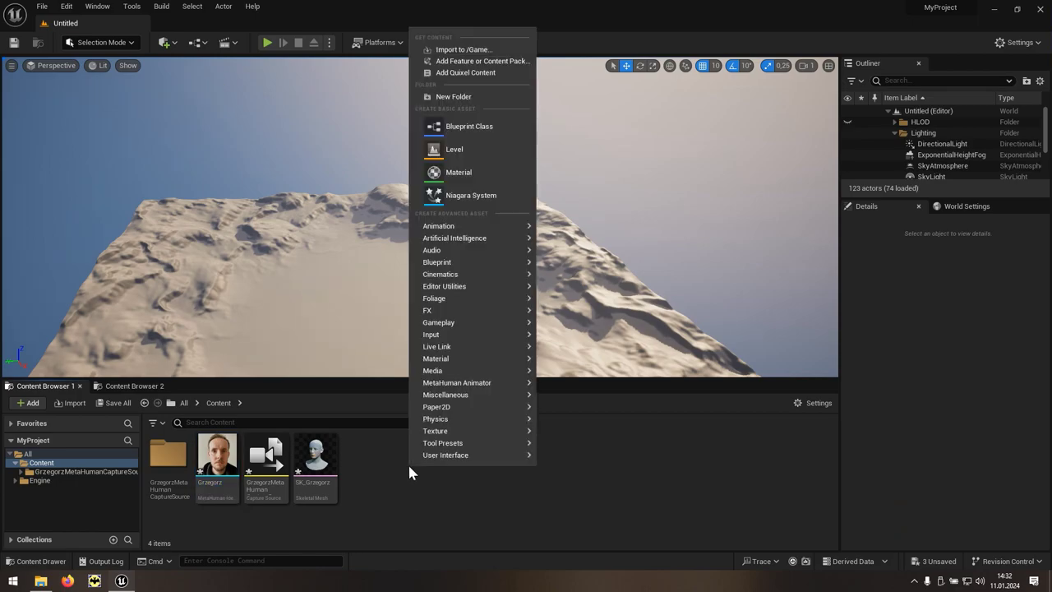
pyautogui.moveTo(438, 384)
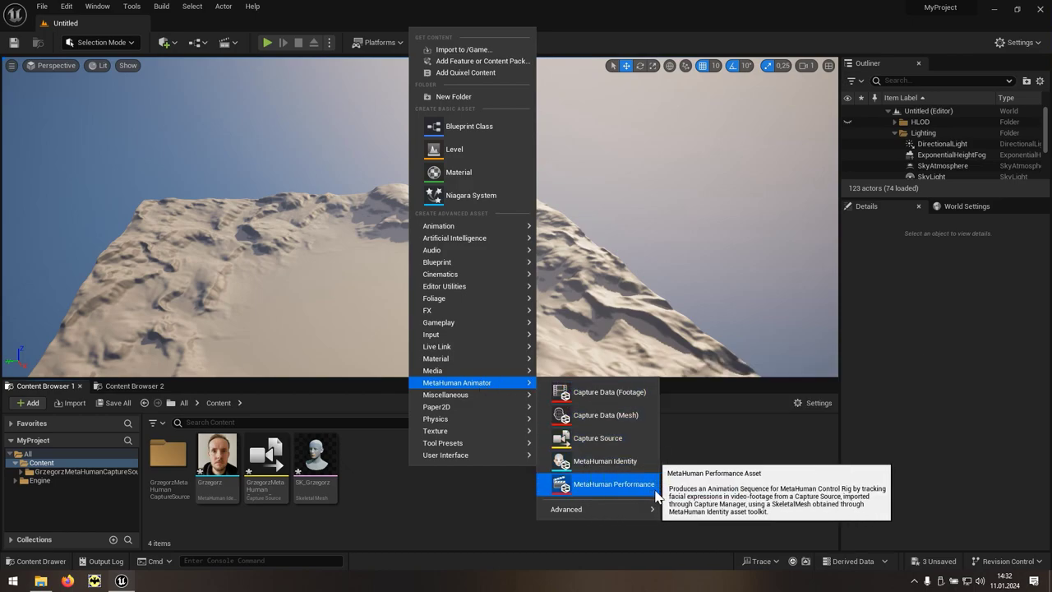
pyautogui.click(624, 484)
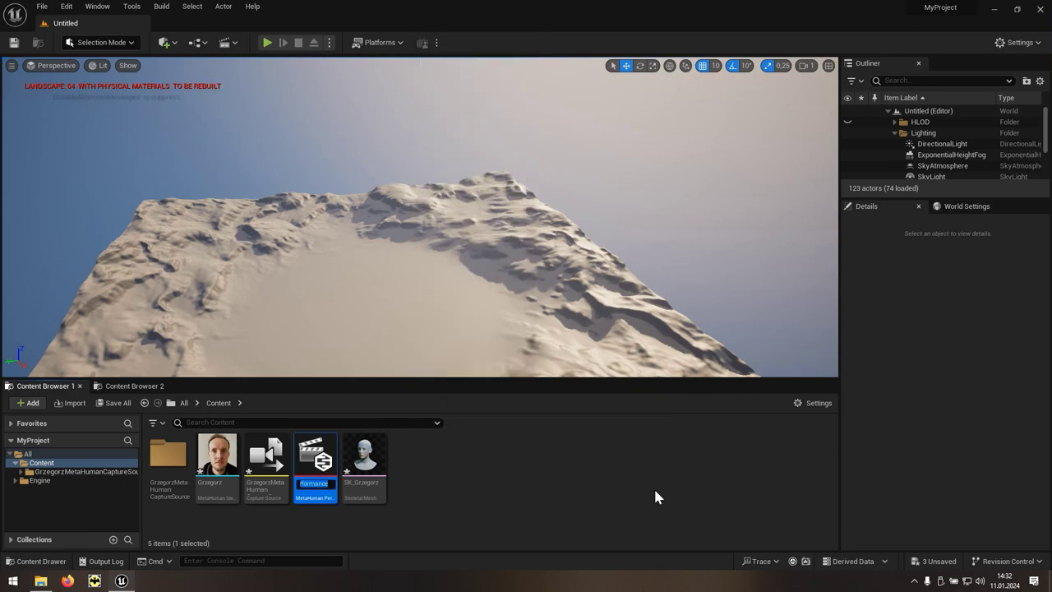
pyautogui.press('Home')
pyautogui.press('Return')
pyautogui.doubleClick(323, 489)
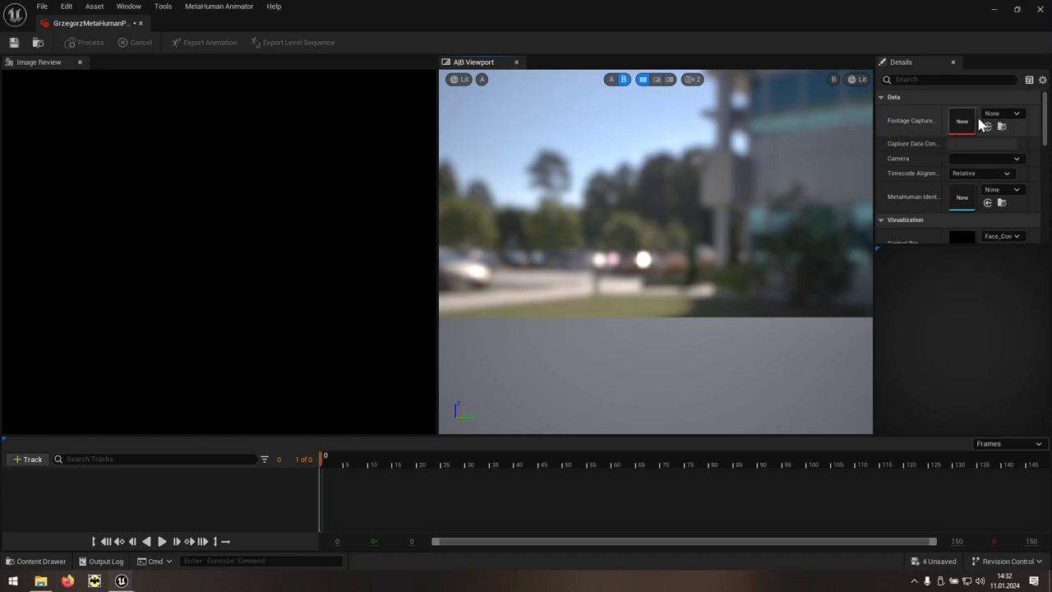
# - Set Footage Capture Data to MySlate_2 and MetaHuman Identity to the existing identity asset
pyautogui.click(1020, 116)
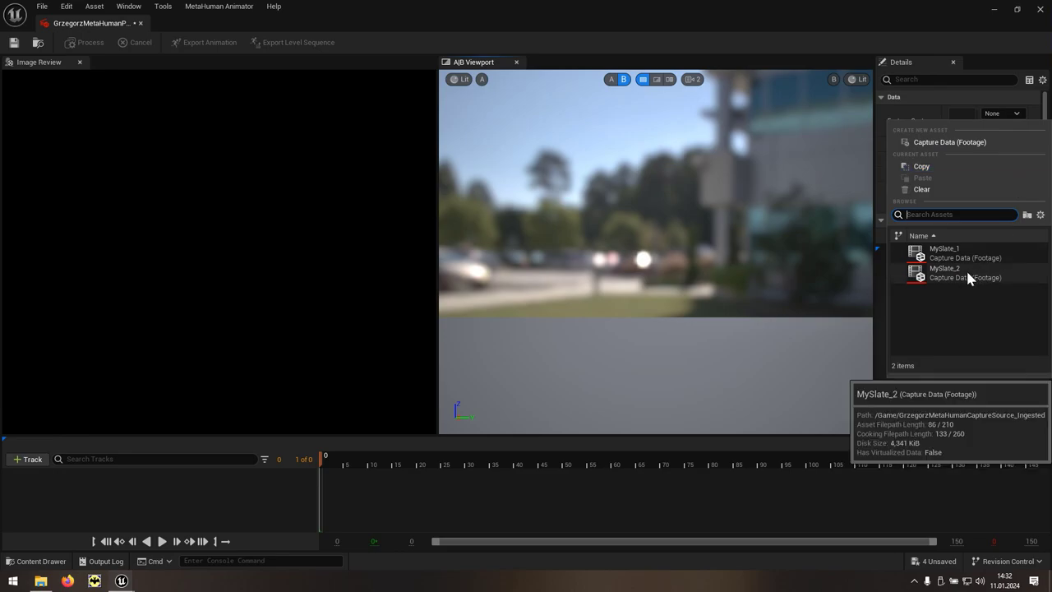
pyautogui.click(942, 274)
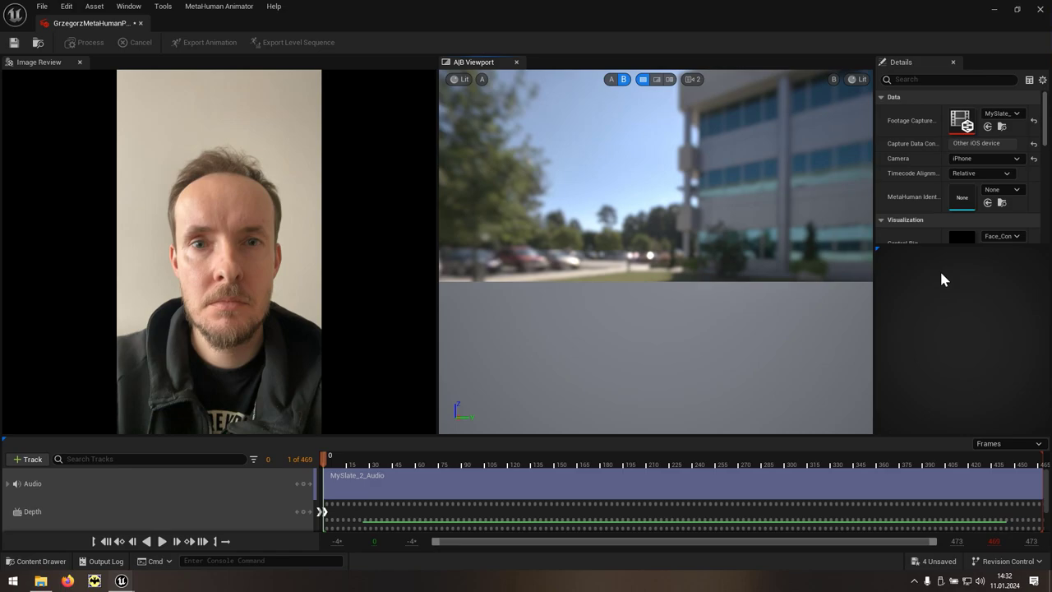
pyautogui.click(1017, 191)
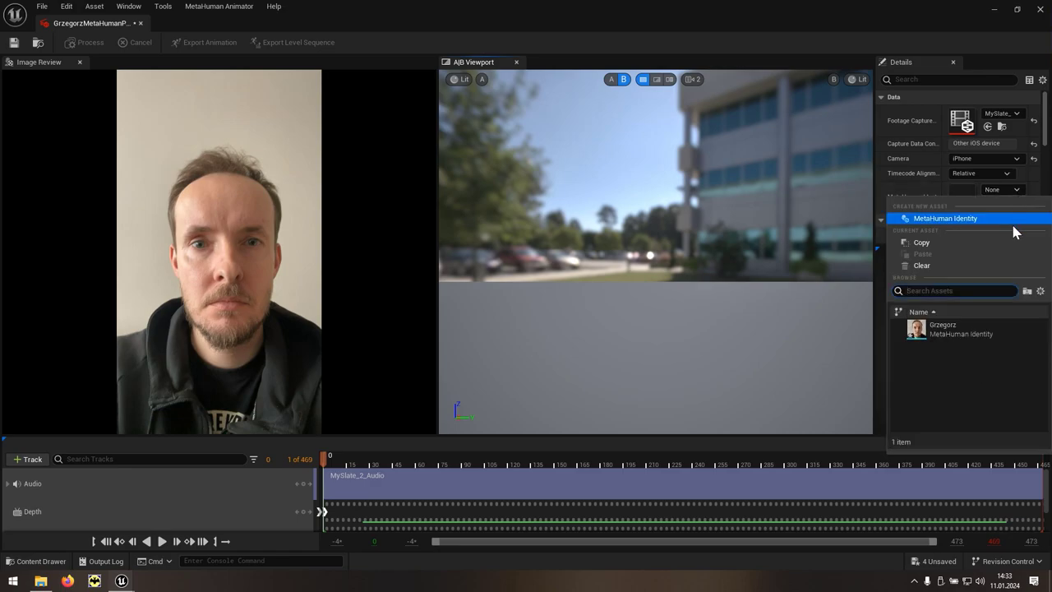
pyautogui.click(1007, 328)
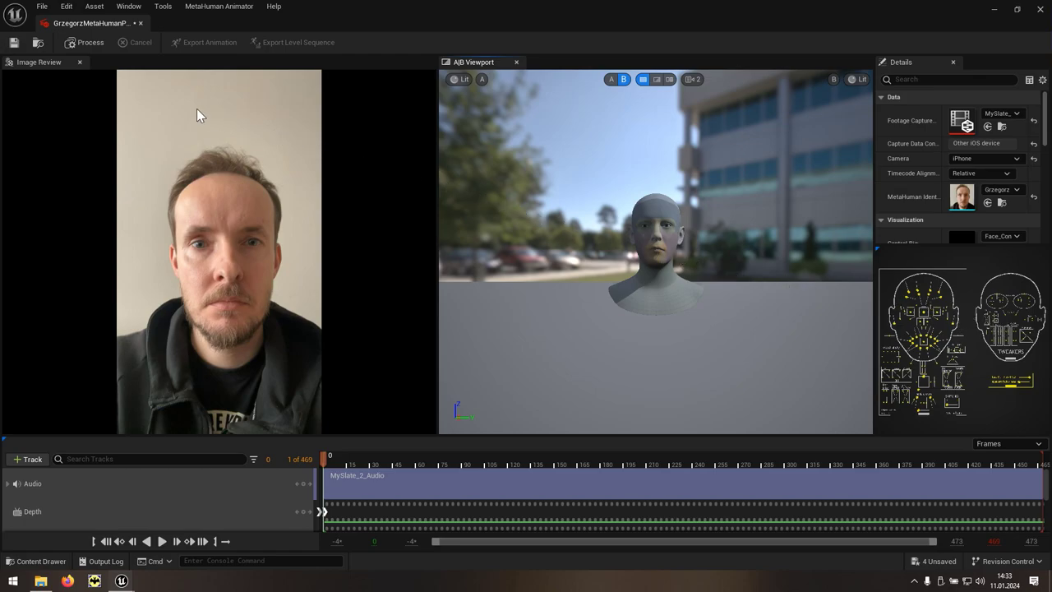
# - Process the MySlate_2 performance across all 469 frames, then start the level sequence export
pyautogui.click(92, 49)
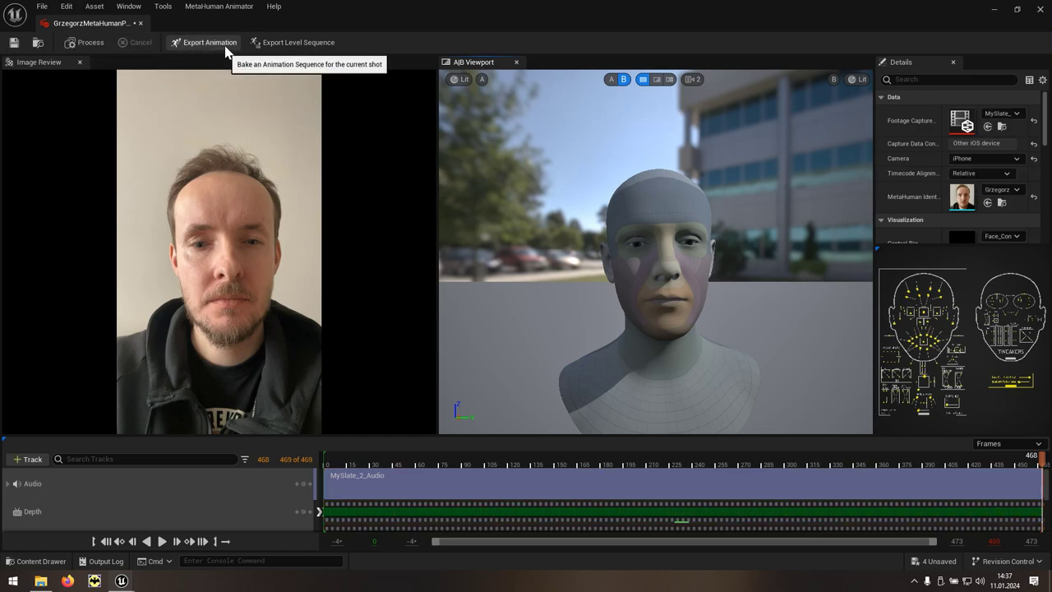
pyautogui.click(294, 51)
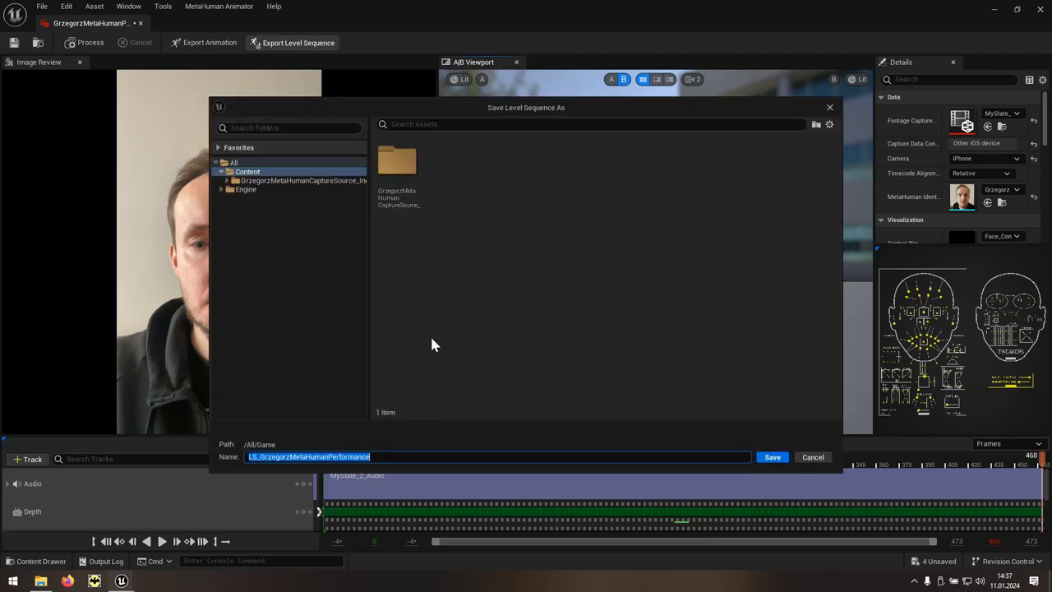
# - Create the level sequence with its default name and export settings, then close the performance editor
pyautogui.click(779, 458)
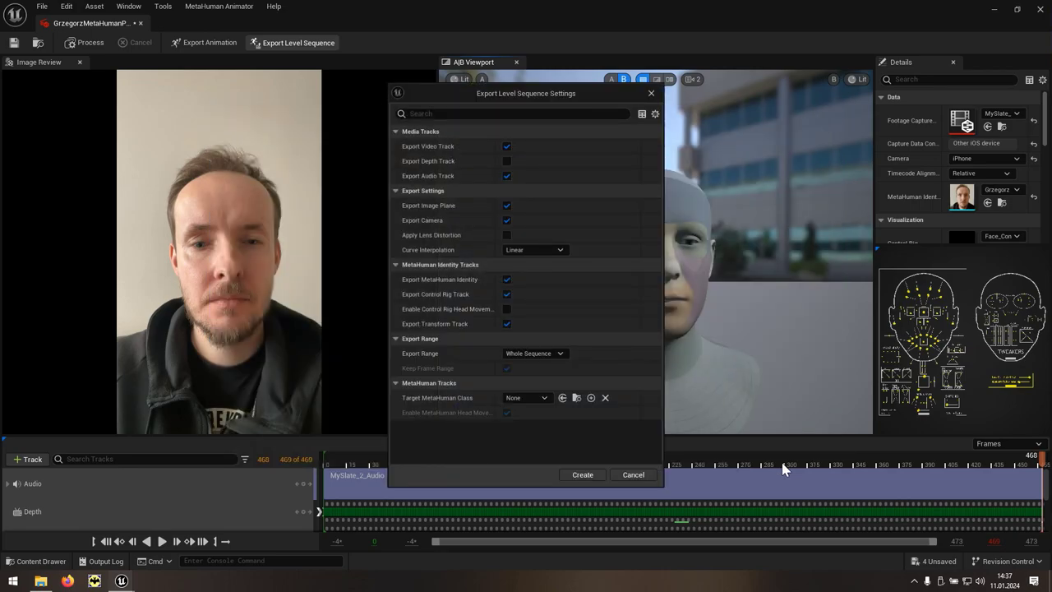
pyautogui.click(598, 477)
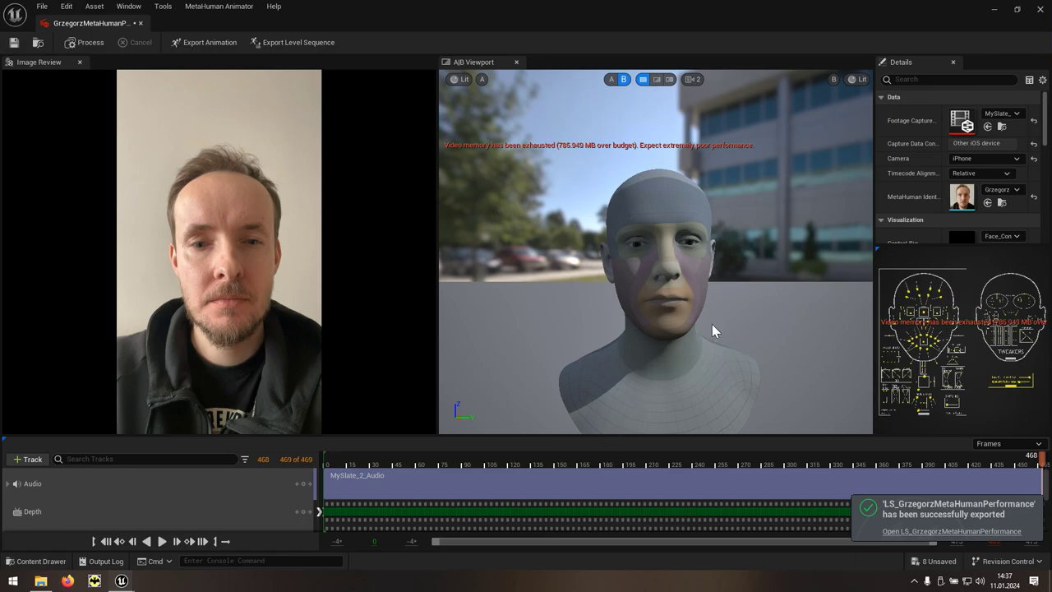
pyautogui.click(1039, 10)
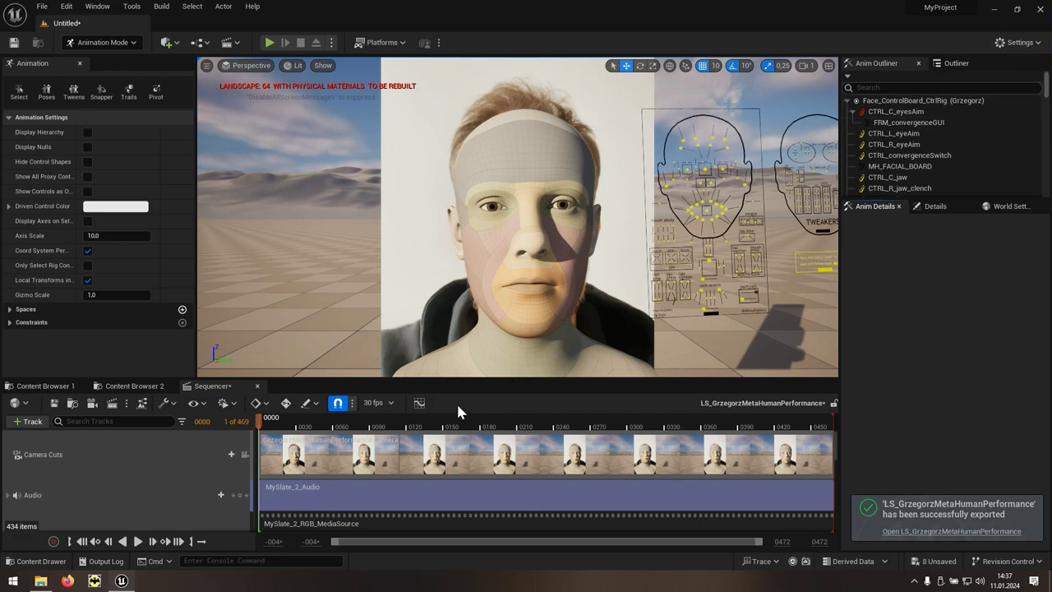
# - Play the exported sequence through to frame 468 and scroll down its track list
pyautogui.click(137, 542)
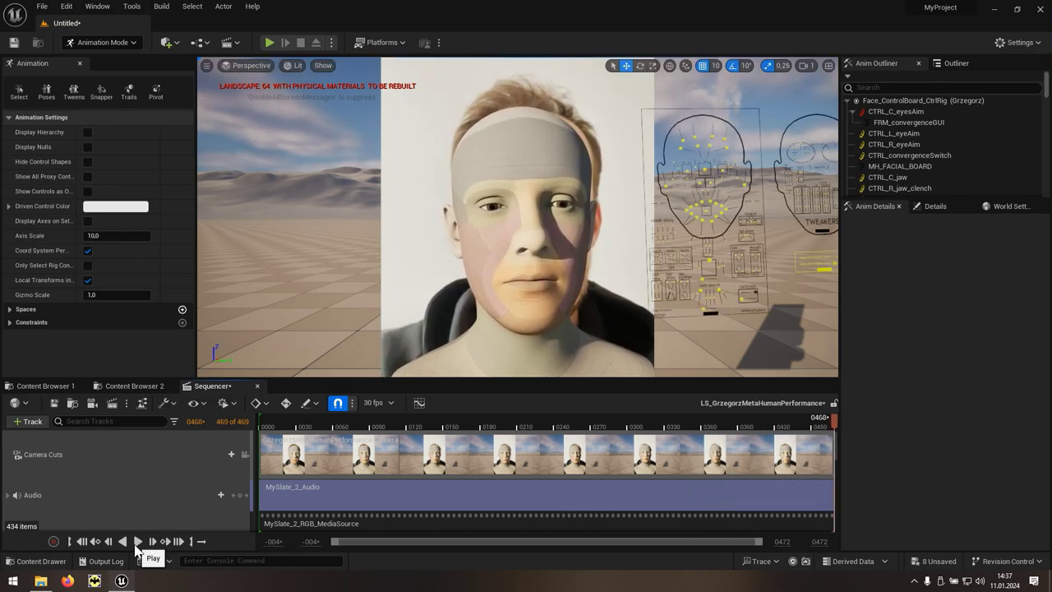
pyautogui.scroll(-2, 184, 461)
pyautogui.scroll(-2, 185, 466)
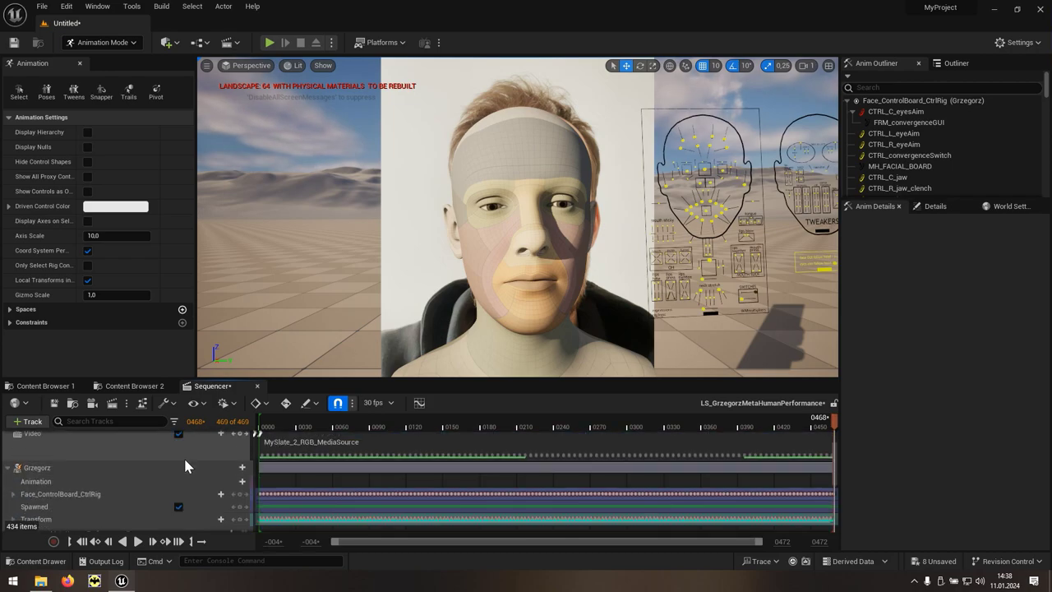
pyautogui.scroll(-2, 179, 474)
pyautogui.scroll(-2, 179, 474)
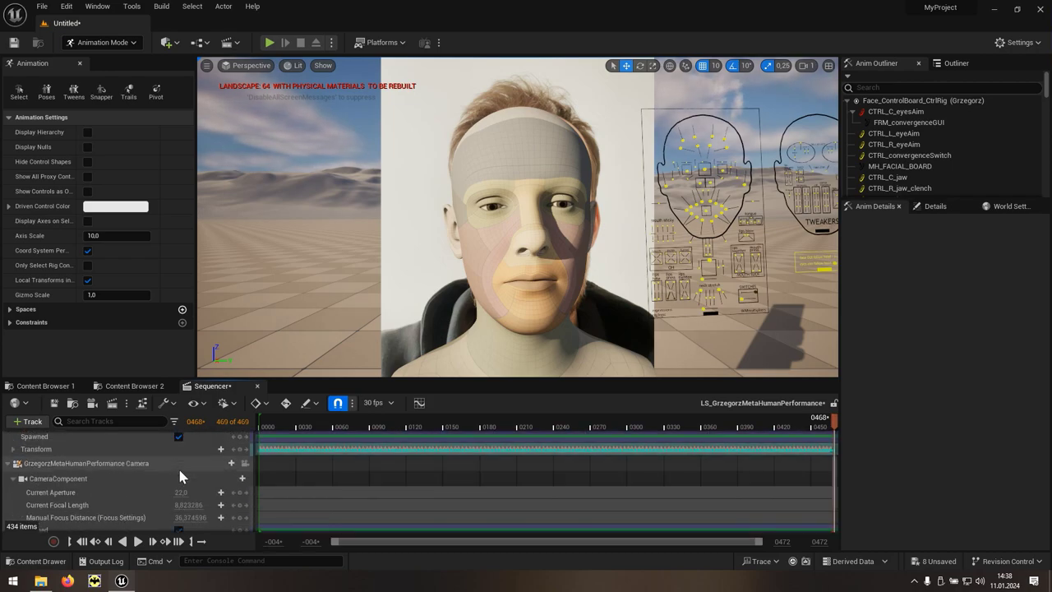
pyautogui.scroll(-2, 179, 476)
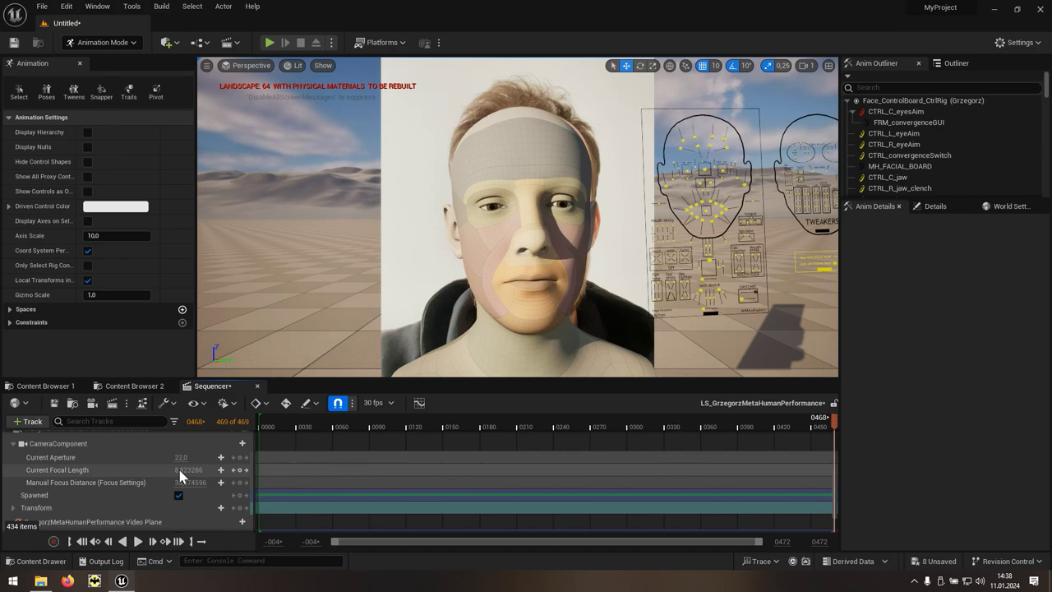
pyautogui.scroll(-2, 179, 477)
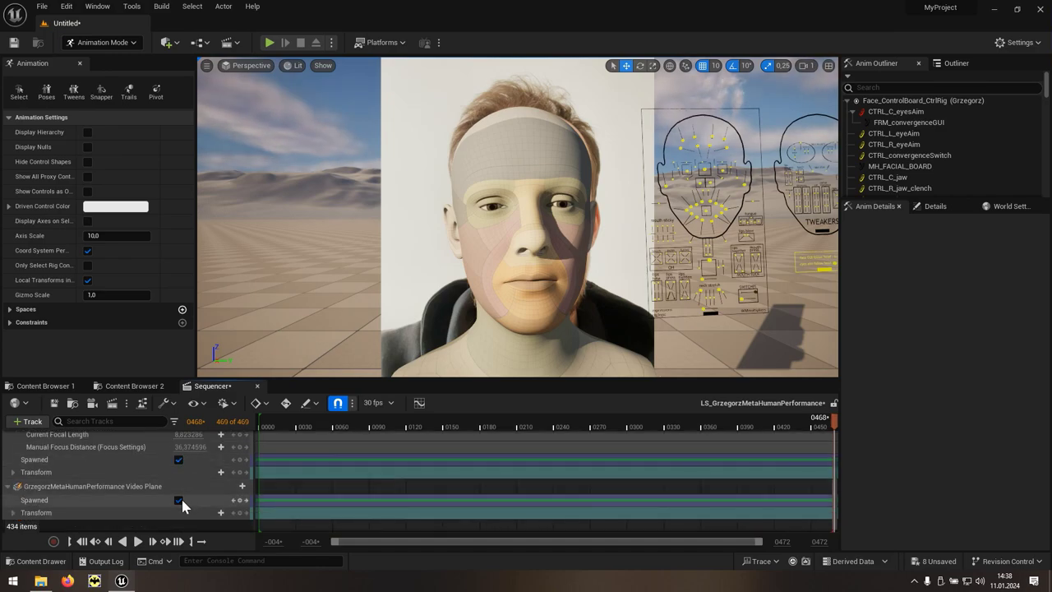
# - Turn off Spawned on the Video Plane track and replay the head-only facial animation
pyautogui.click(179, 500)
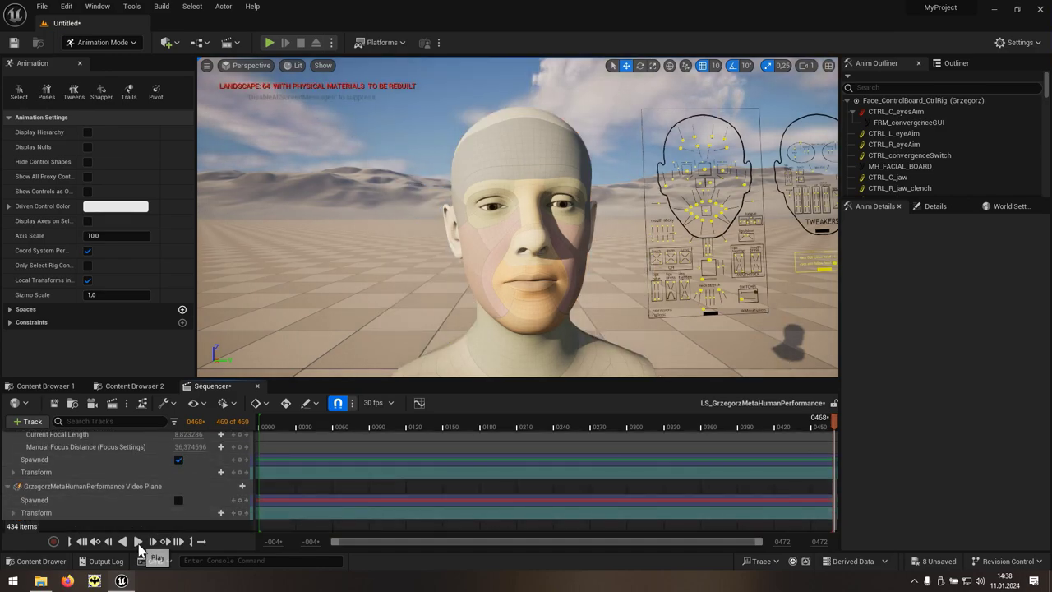
pyautogui.click(138, 543)
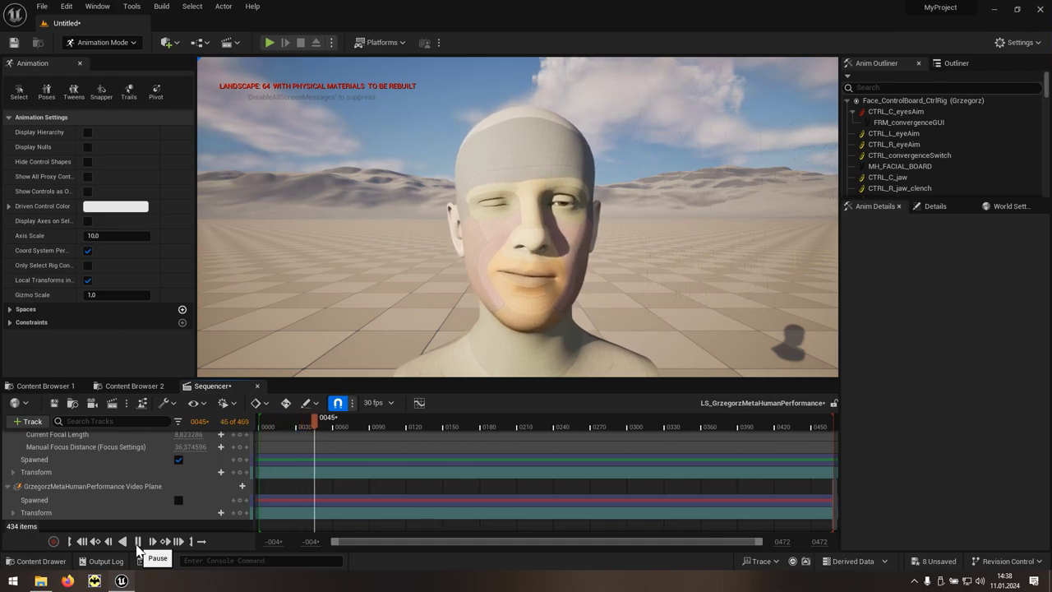